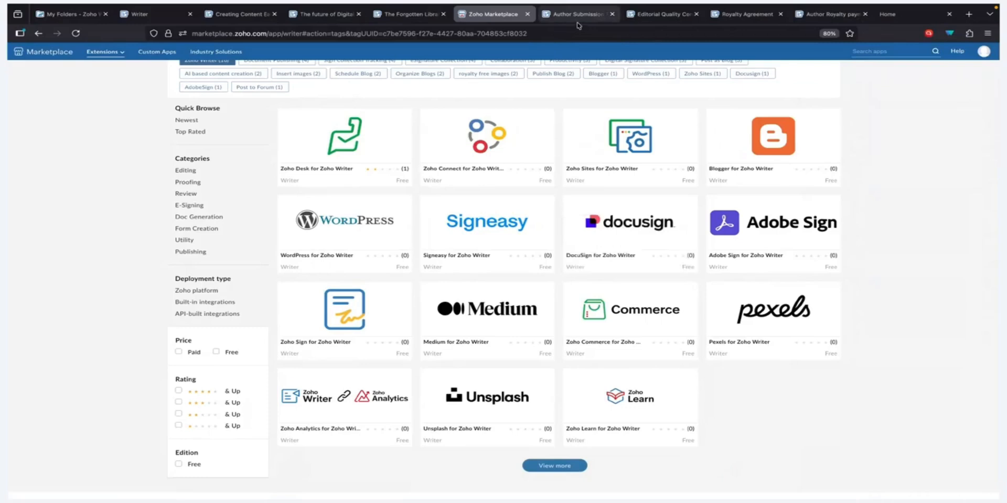
Step: Return to the Author Submission Form document after browsing the Writer extensions
{"action": "left_click", "coordinate": [577, 14]}
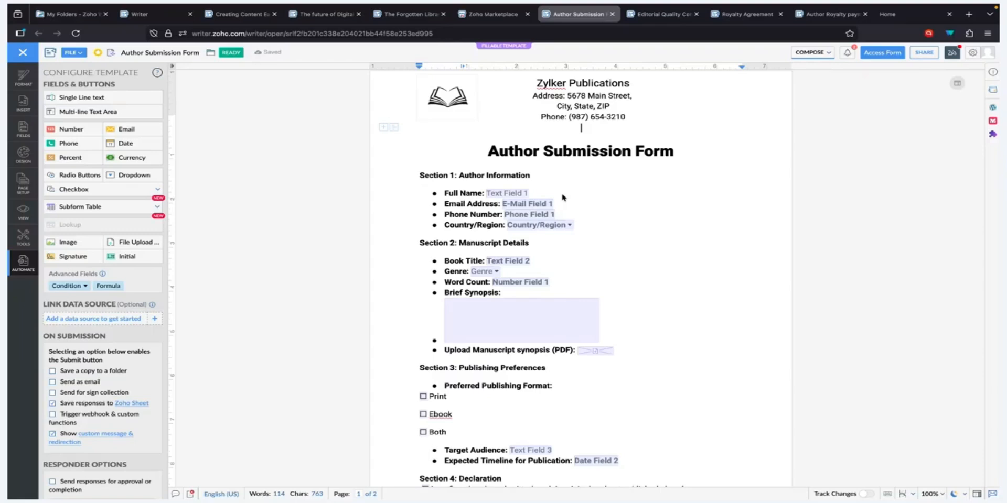
{"action": "left_click", "coordinate": [511, 193]}
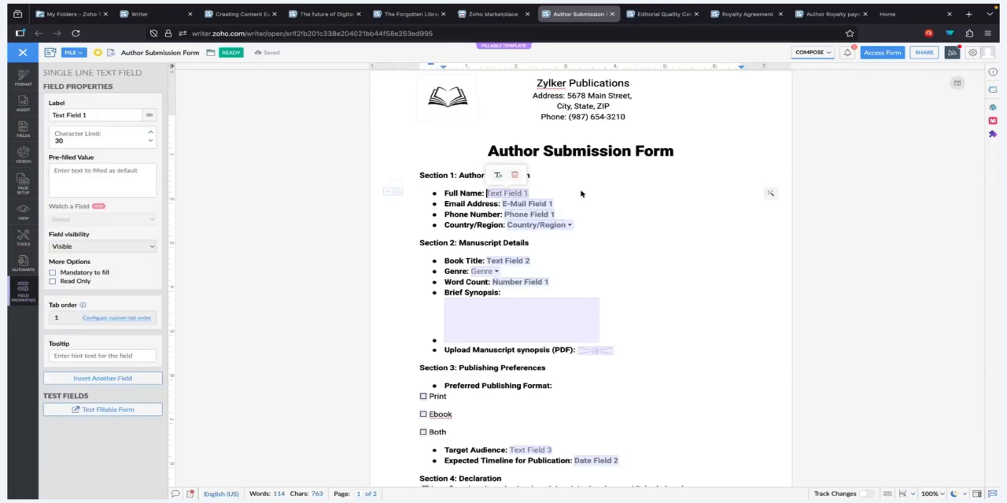
{"action": "scroll", "coordinate": [537, 186], "scroll_direction": "down", "scroll_amount": 1}
{"action": "left_click", "coordinate": [537, 187]}
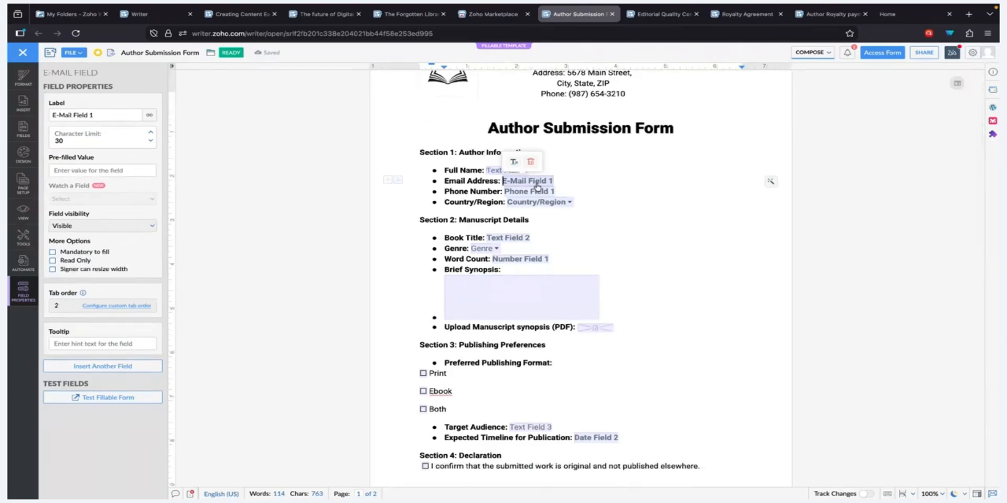
{"action": "left_click", "coordinate": [533, 192]}
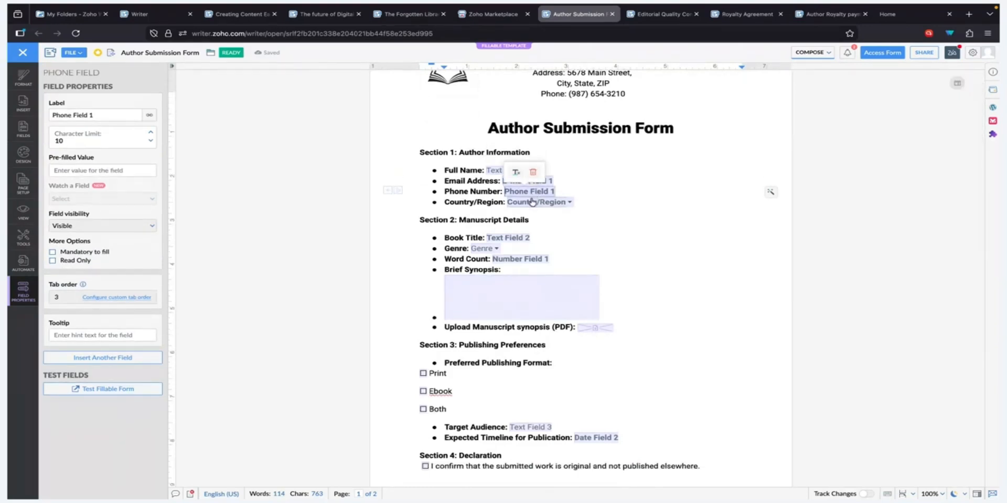
{"action": "left_click", "coordinate": [532, 203]}
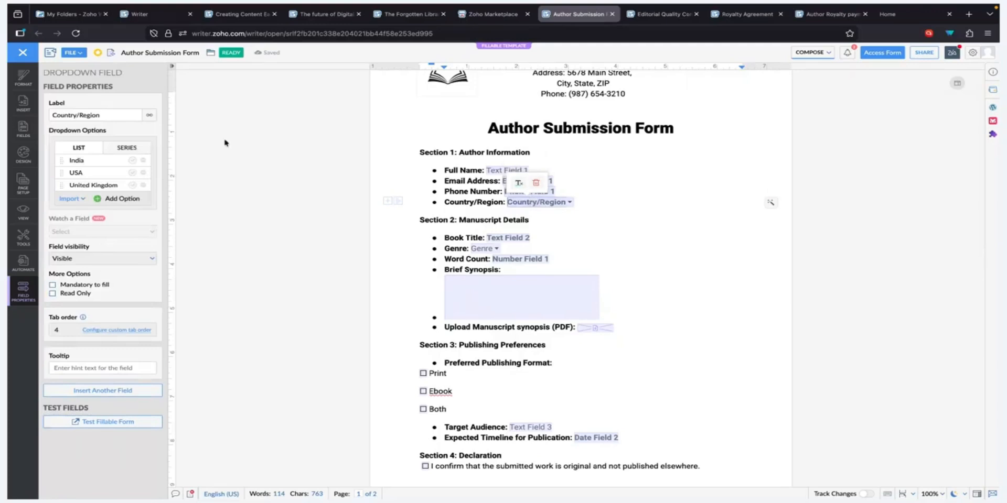
{"action": "left_click", "coordinate": [134, 148]}
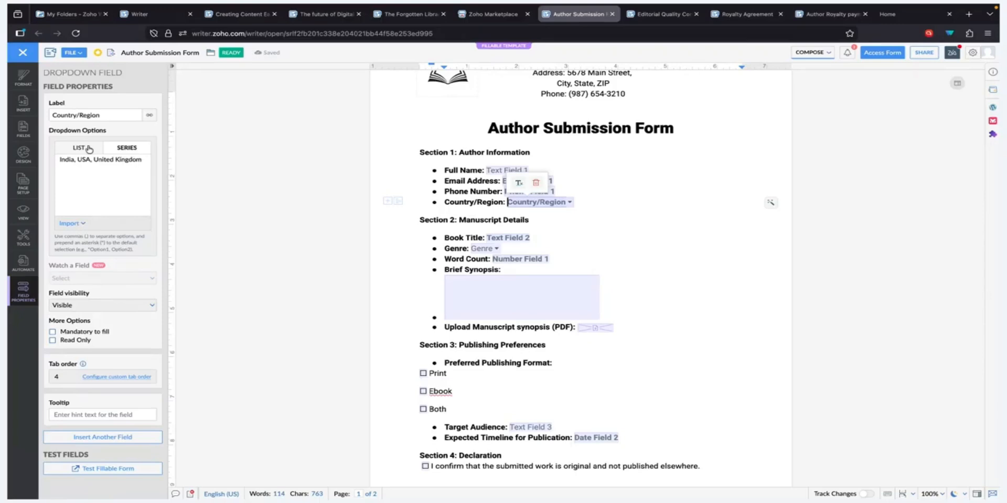
{"action": "left_click", "coordinate": [88, 149]}
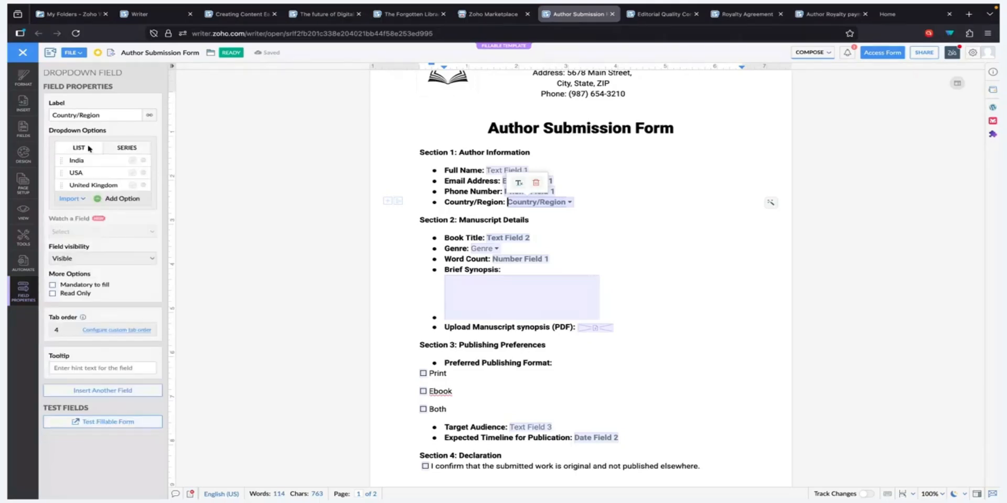
{"action": "left_click", "coordinate": [640, 259]}
{"action": "scroll", "coordinate": [622, 264], "scroll_direction": "down", "scroll_amount": 1}
{"action": "left_click", "coordinate": [541, 236]}
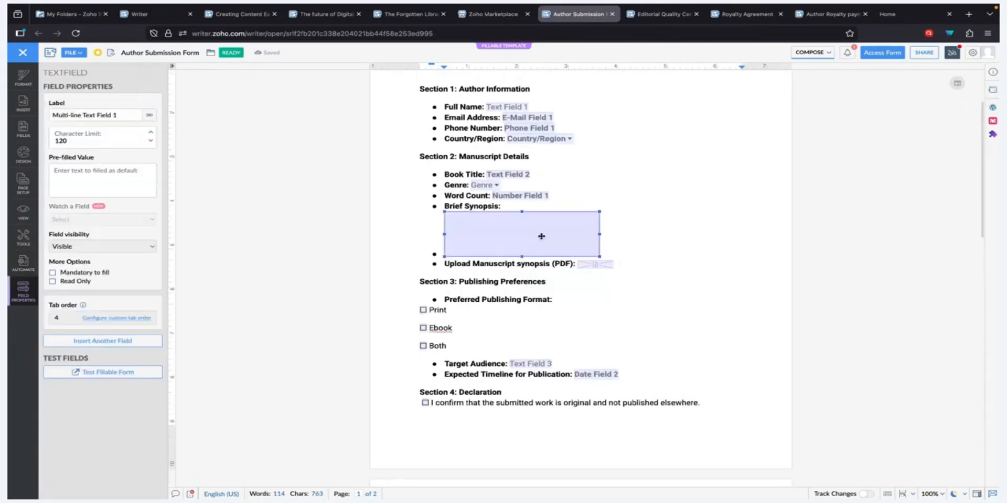
{"action": "left_click", "coordinate": [571, 205]}
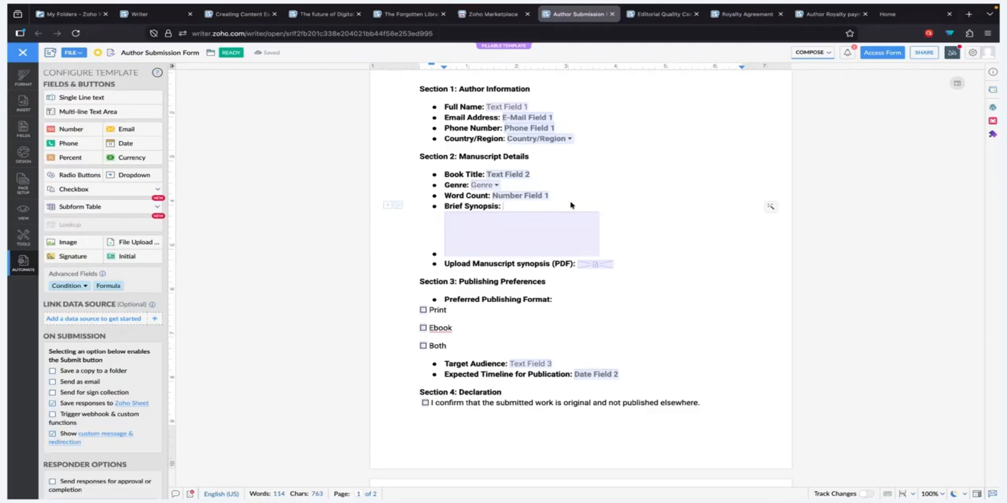
{"action": "scroll", "coordinate": [423, 121], "scroll_direction": "up", "scroll_amount": 2}
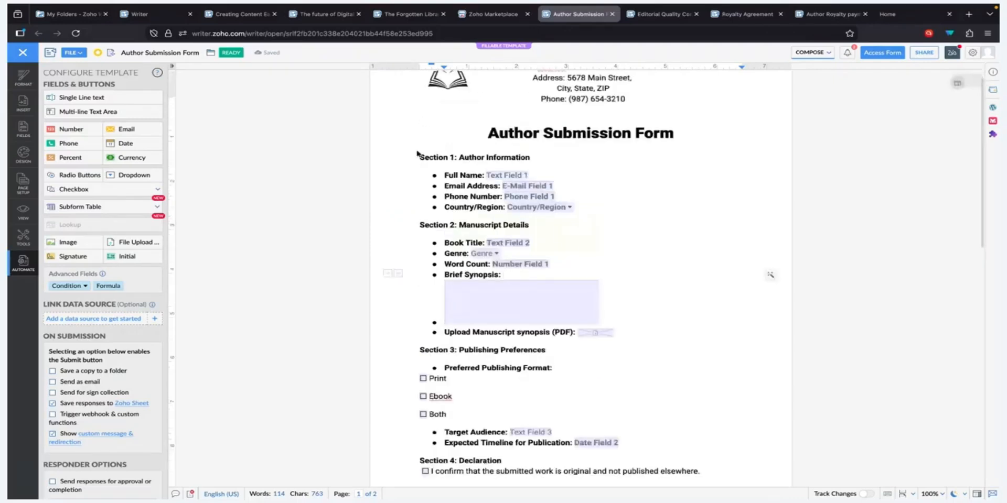
{"action": "left_click_drag", "start_coordinate": [417, 153], "coordinate": [530, 157]}
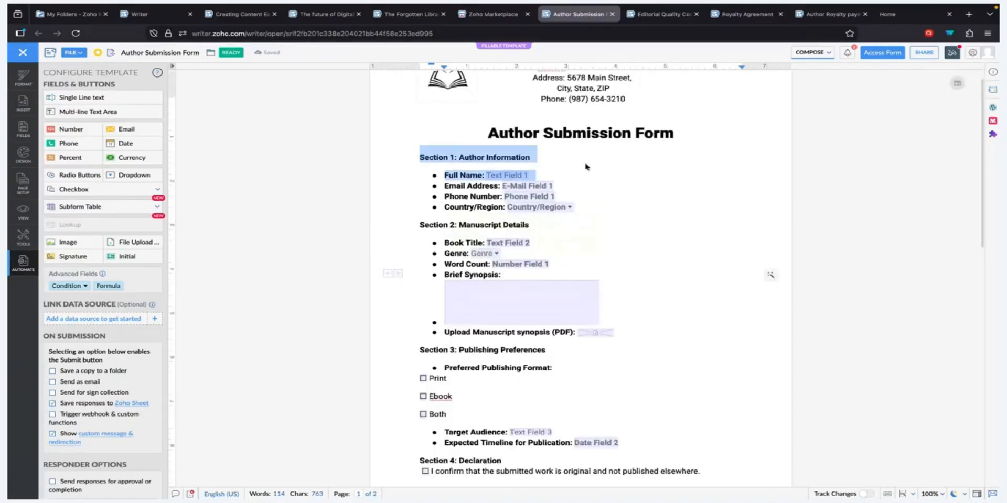
{"action": "right_click", "coordinate": [507, 155]}
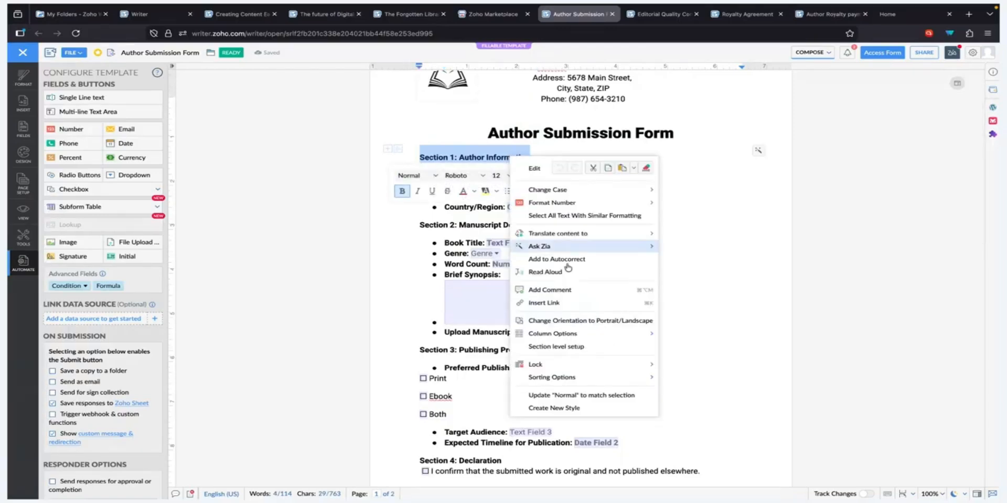
{"action": "mouse_move", "coordinate": [573, 246]}
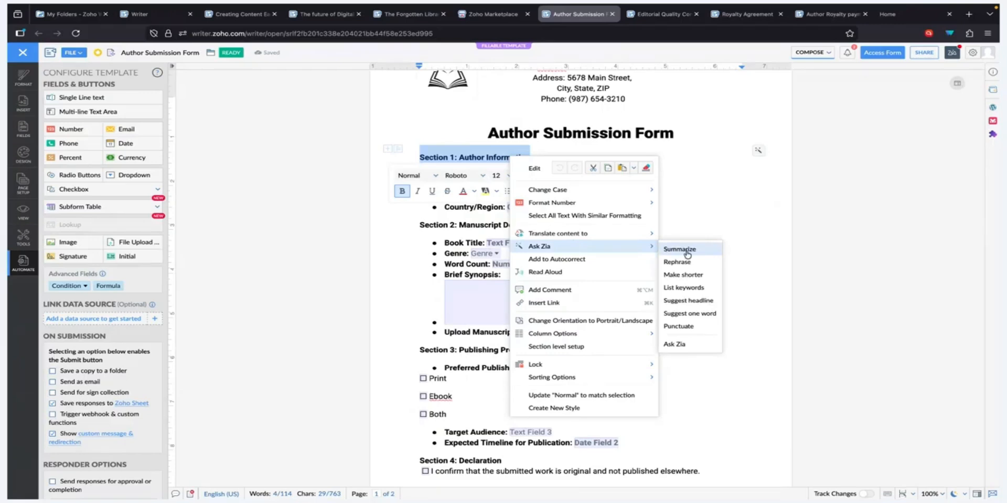
{"action": "left_click", "coordinate": [680, 208]}
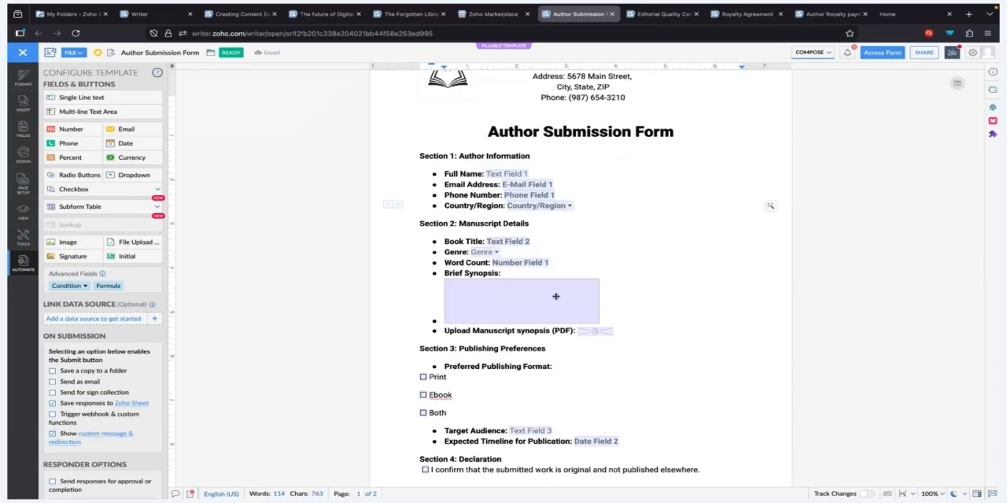
Step: Inspect the settings of the manuscript File Upload field
{"action": "scroll", "coordinate": [639, 298], "scroll_direction": "down", "scroll_amount": 2}
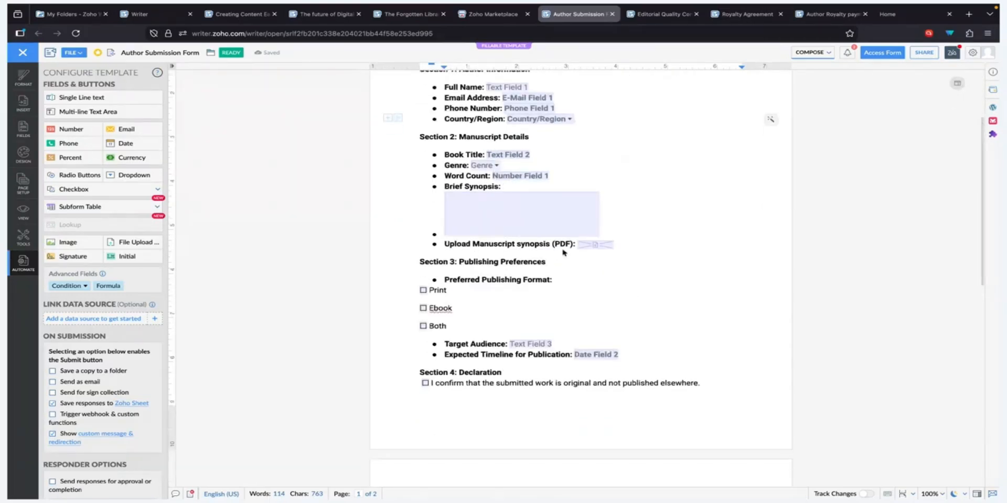
{"action": "left_click", "coordinate": [595, 245]}
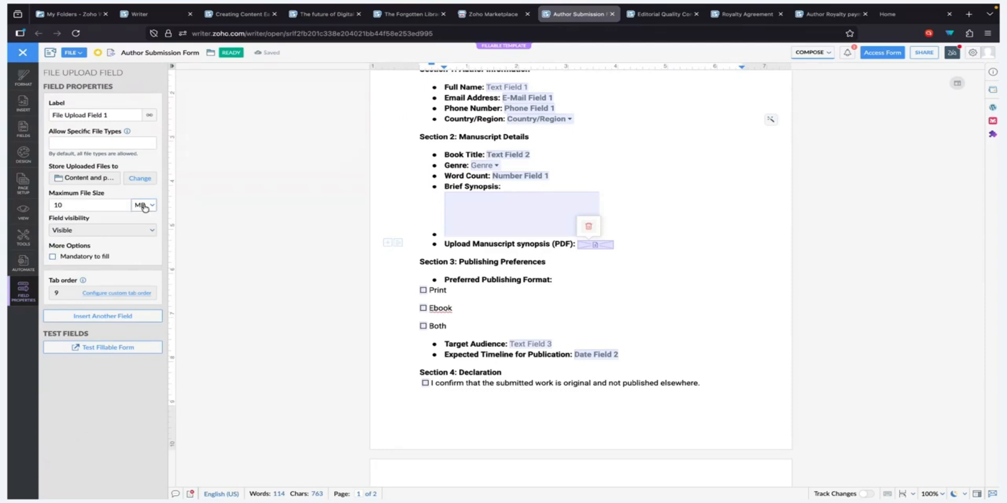
{"action": "left_click", "coordinate": [618, 288]}
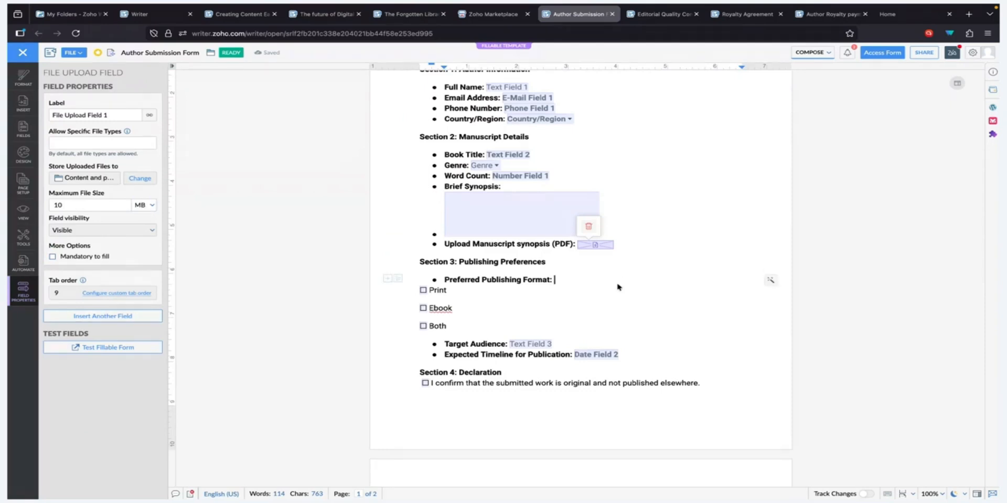
Step: Inspect Date Field 1, then select the signature box below it
{"action": "scroll", "coordinate": [578, 303], "scroll_direction": "down", "scroll_amount": 3}
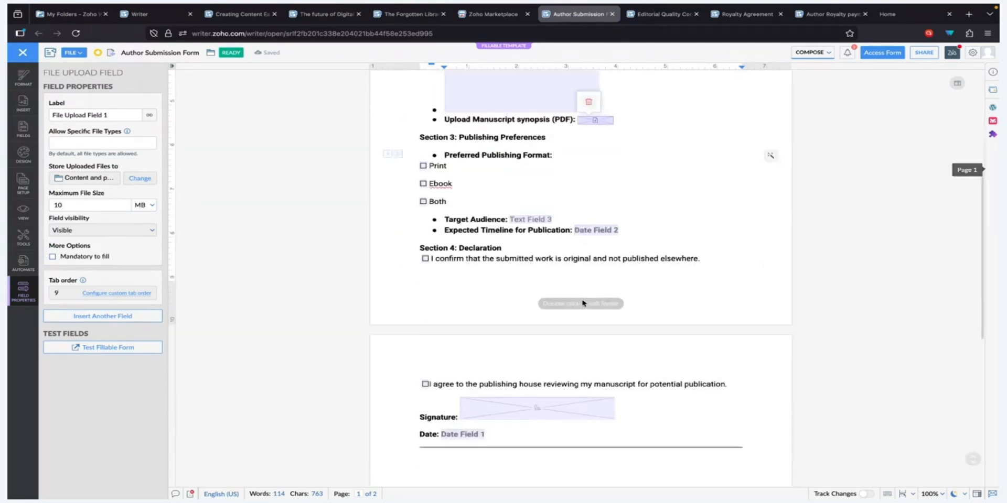
{"action": "scroll", "coordinate": [582, 303], "scroll_direction": "down", "scroll_amount": 2}
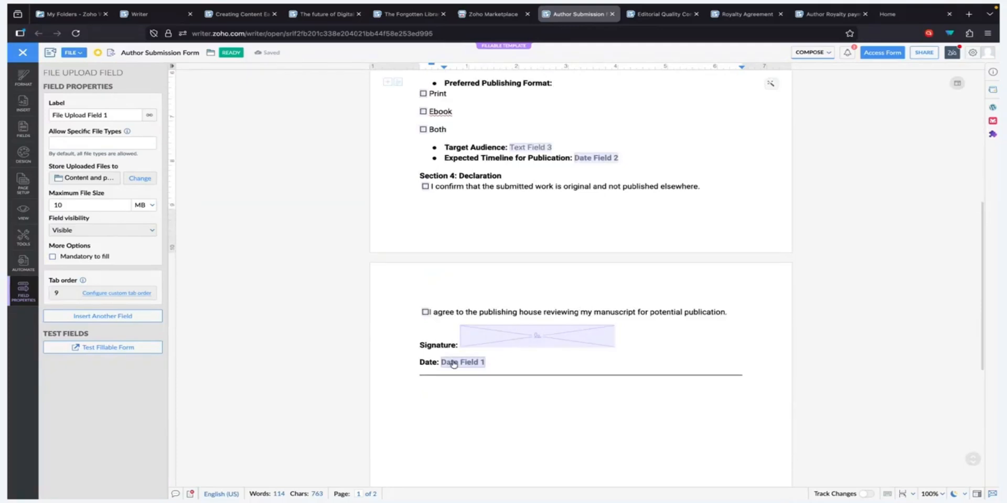
{"action": "left_click", "coordinate": [472, 363]}
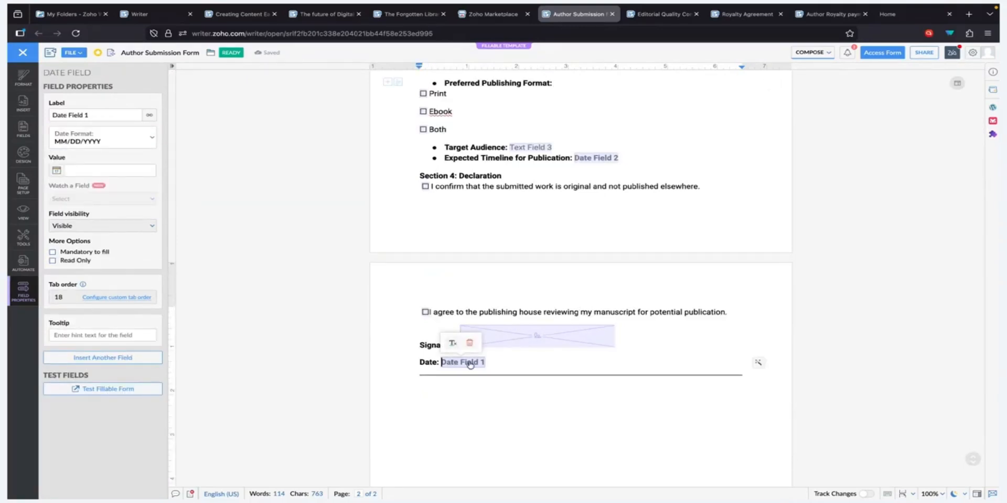
{"action": "left_click", "coordinate": [540, 343]}
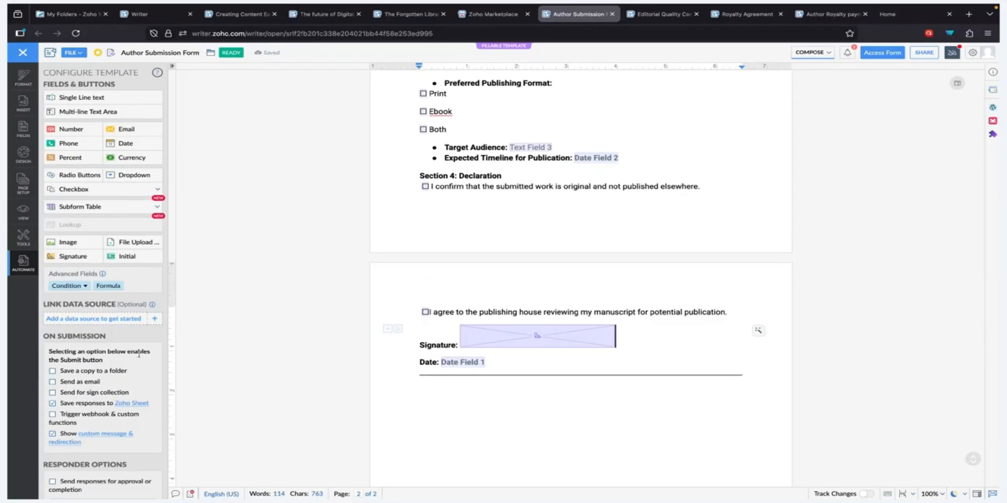
{"action": "scroll", "coordinate": [120, 362], "scroll_direction": "down", "scroll_amount": 1}
{"action": "scroll", "coordinate": [120, 361], "scroll_direction": "down", "scroll_amount": 1}
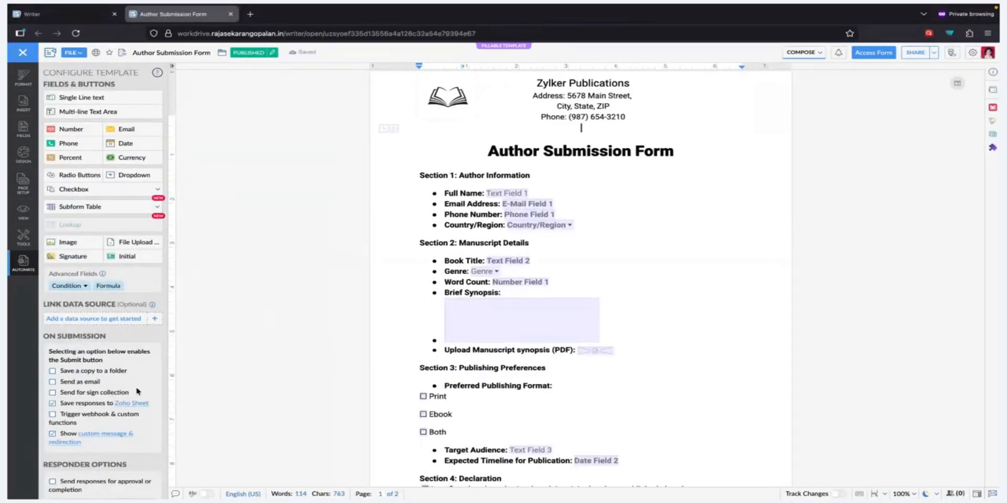
Step: Confirm responses go to the 'Author submission form info' workbook and cancel without changing it
{"action": "left_click", "coordinate": [132, 403]}
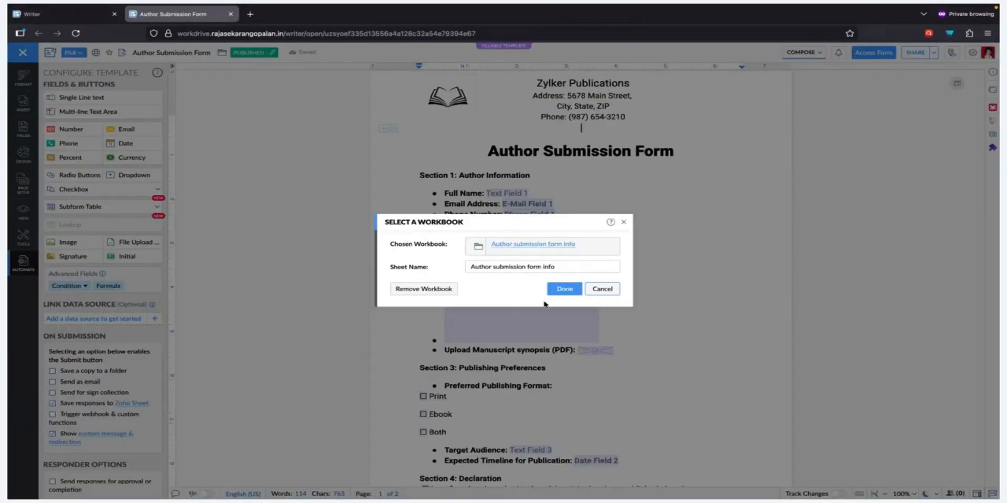
{"action": "left_click", "coordinate": [538, 245]}
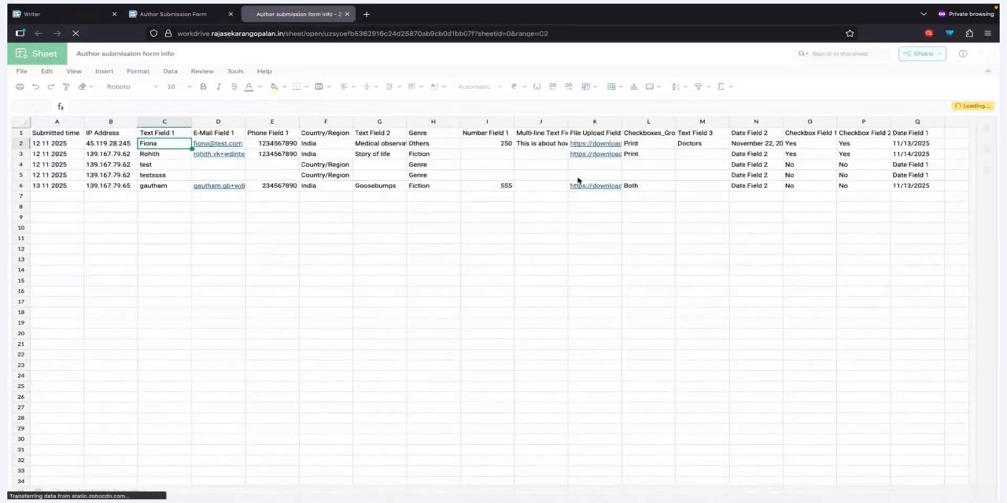
{"action": "left_click", "coordinate": [158, 17]}
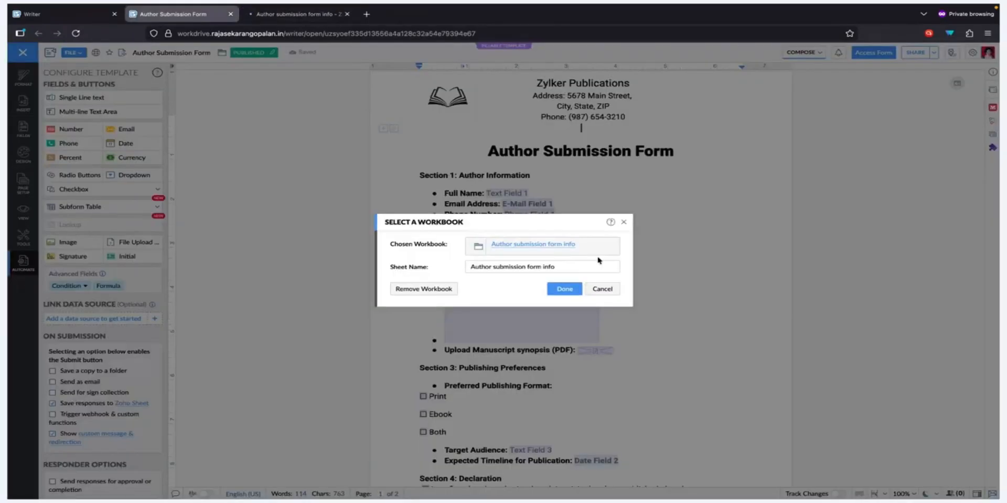
{"action": "left_click", "coordinate": [603, 289]}
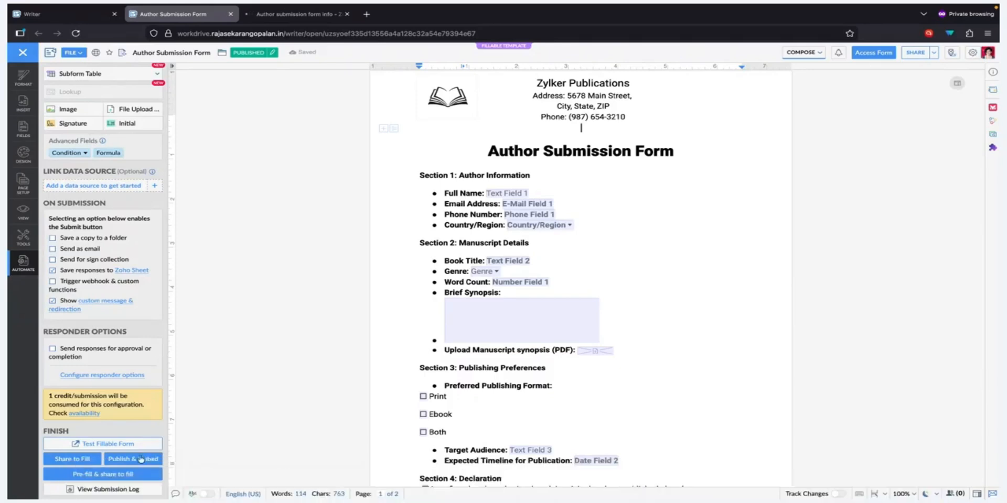
Step: Reload the form template, then reopen Author Submission Form from My Documents
{"action": "key", "text": "super+r"}
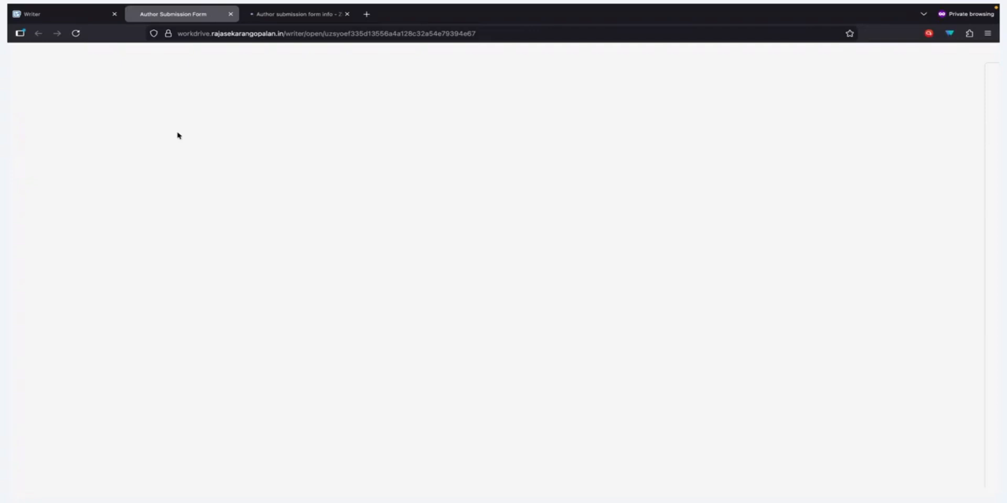
{"action": "left_click", "coordinate": [74, 35]}
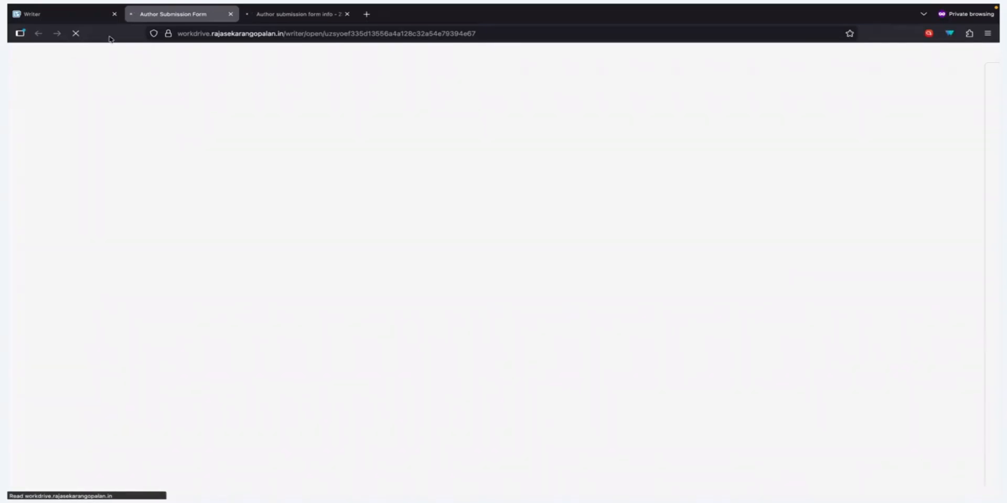
{"action": "left_click", "coordinate": [79, 14]}
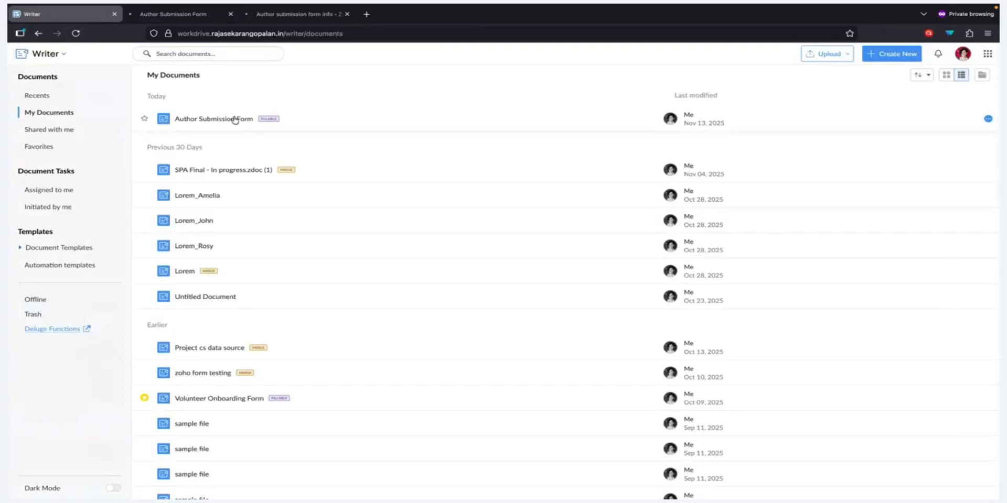
{"action": "left_click", "coordinate": [235, 119]}
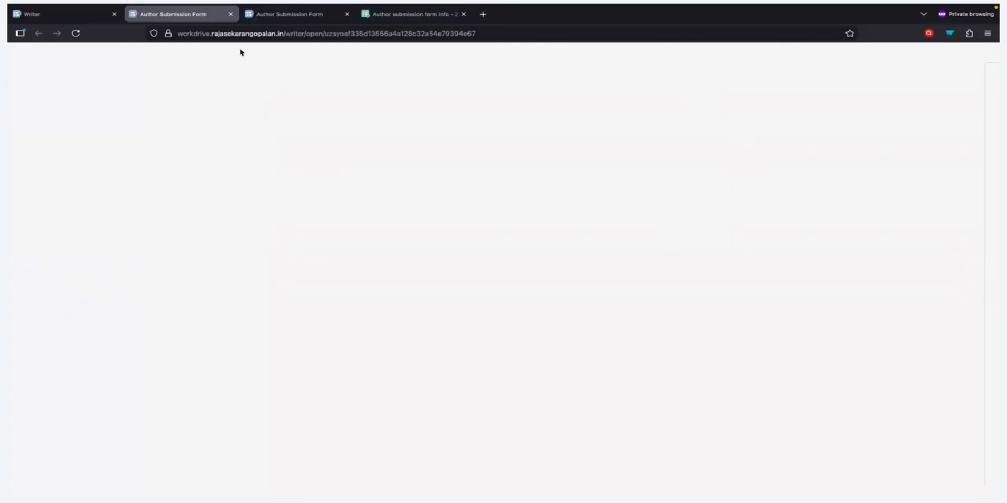
{"action": "left_click", "coordinate": [153, 33]}
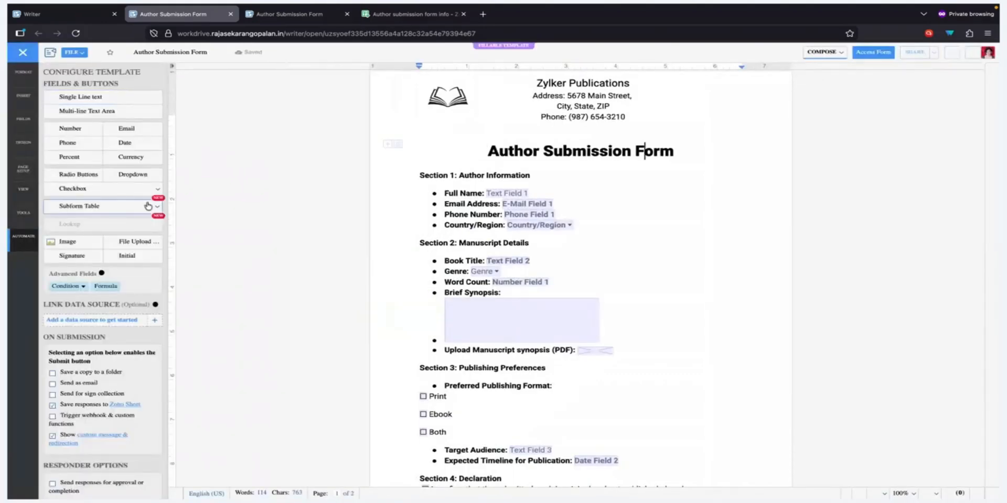
Step: Publish the form on the web and display its embed code
{"action": "scroll", "coordinate": [148, 207], "scroll_direction": "down", "scroll_amount": 3}
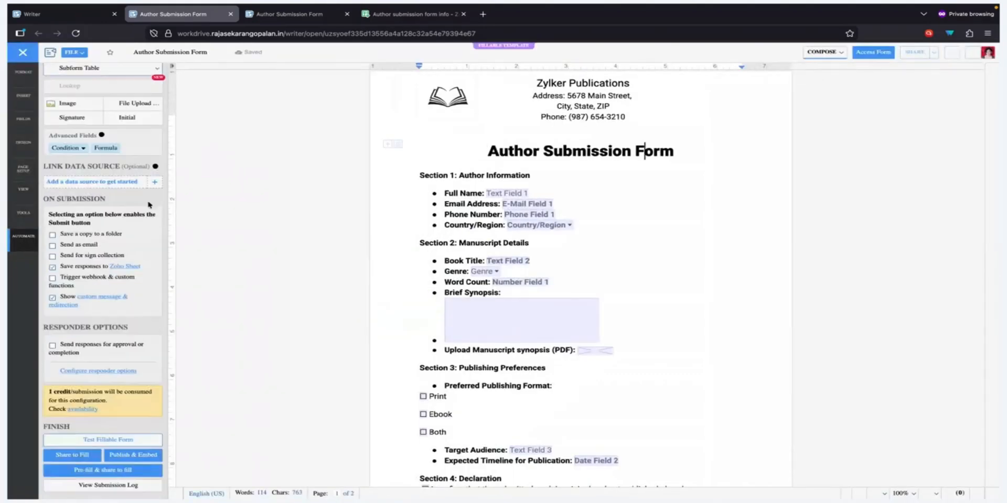
{"action": "left_click", "coordinate": [138, 461]}
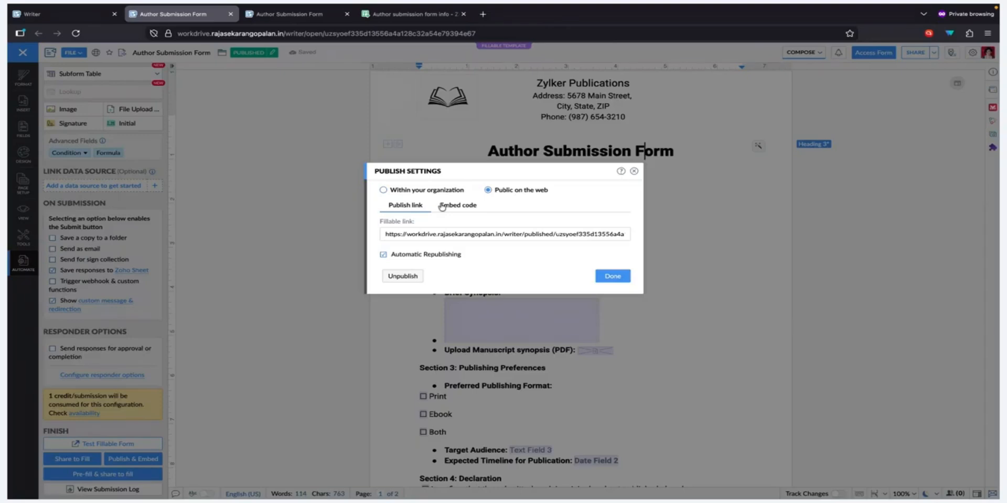
{"action": "mouse_move", "coordinate": [453, 229]}
{"action": "left_click", "coordinate": [459, 207]}
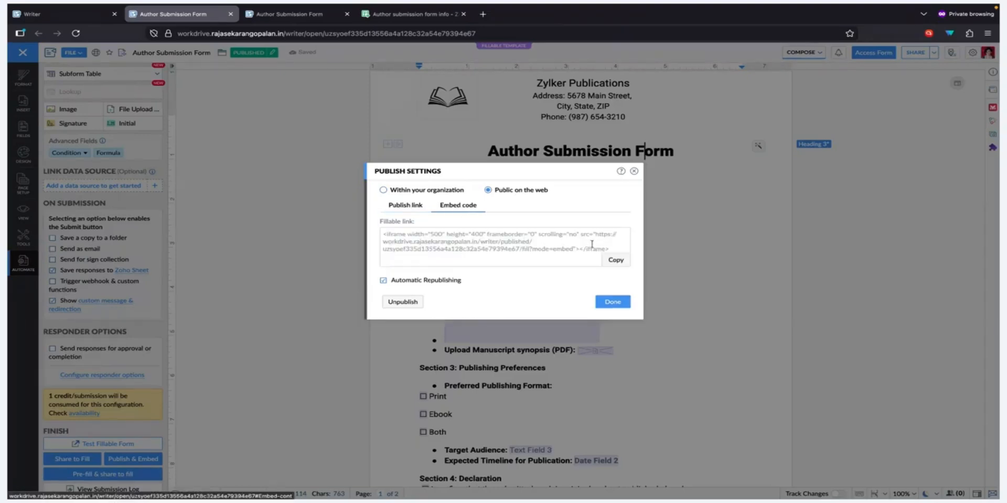
{"action": "mouse_move", "coordinate": [497, 244]}
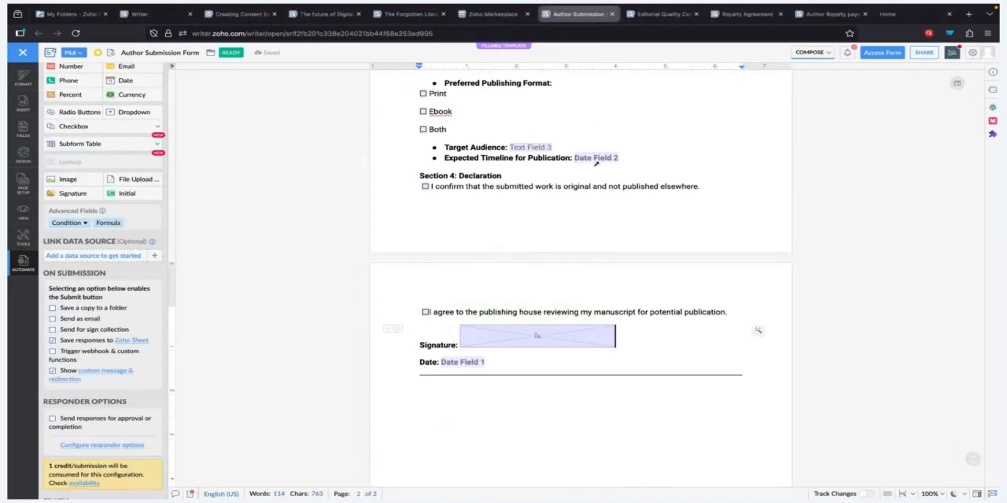
Step: Switch to the publisher's Zoho Sites home page
{"action": "left_click", "coordinate": [886, 14]}
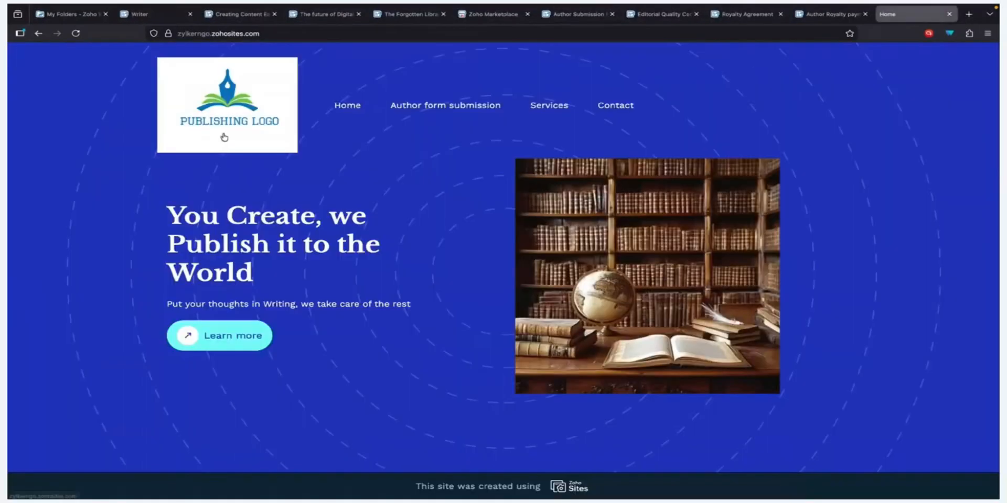
{"action": "scroll", "coordinate": [266, 138], "scroll_direction": "down", "scroll_amount": 5}
{"action": "scroll", "coordinate": [268, 138], "scroll_direction": "up", "scroll_amount": 5}
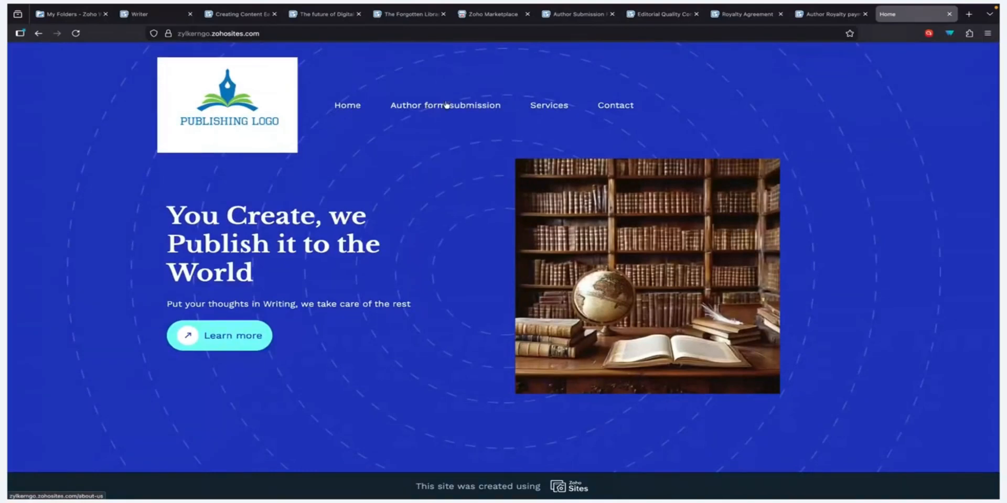
Step: Go to the 'Author form submission' page and scroll to the embedded form
{"action": "left_click", "coordinate": [446, 104]}
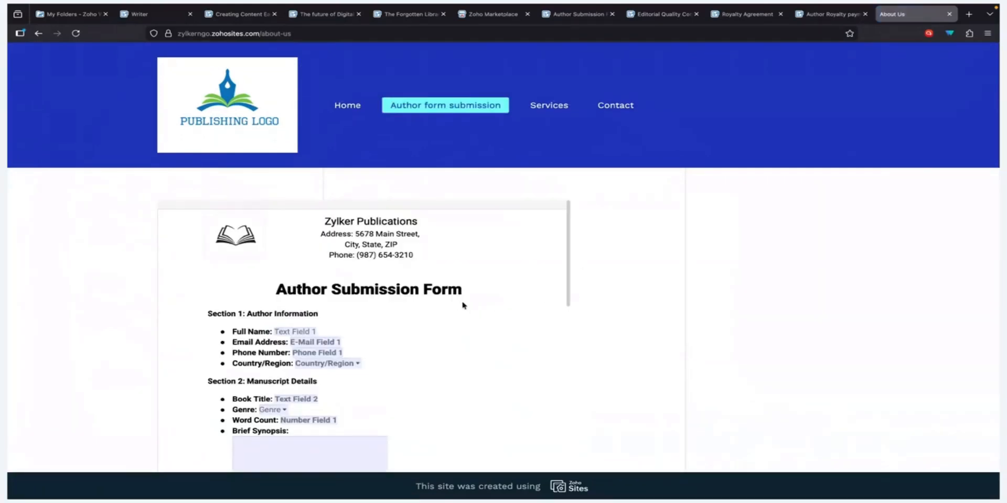
{"action": "scroll", "coordinate": [463, 305], "scroll_direction": "down", "scroll_amount": 2}
{"action": "scroll", "coordinate": [463, 304], "scroll_direction": "up", "scroll_amount": 2}
{"action": "scroll", "coordinate": [669, 287], "scroll_direction": "down", "scroll_amount": 3}
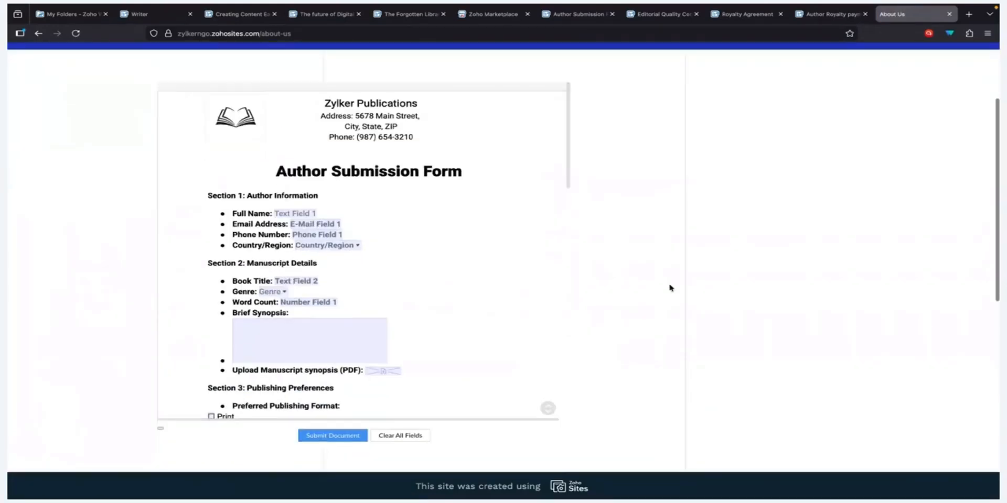
{"action": "scroll", "coordinate": [669, 287], "scroll_direction": "down", "scroll_amount": 1}
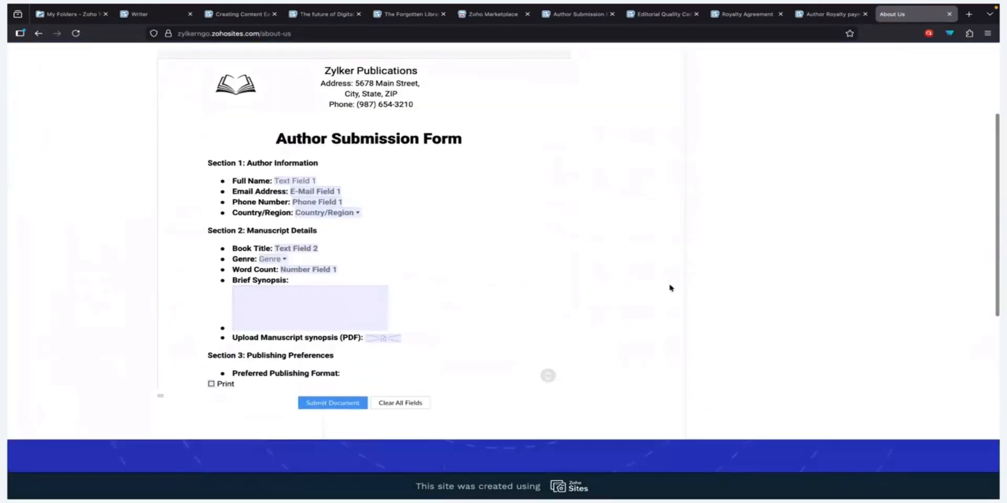
Step: Enter the author's full name, e-mail address and phone number, and set the country to India
{"action": "left_click", "coordinate": [276, 180]}
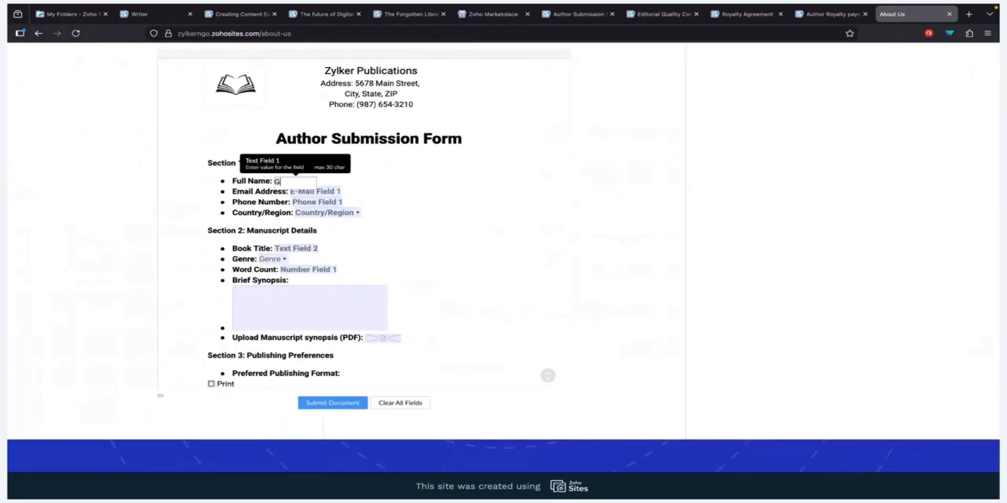
{"action": "key", "text": "Tab"}
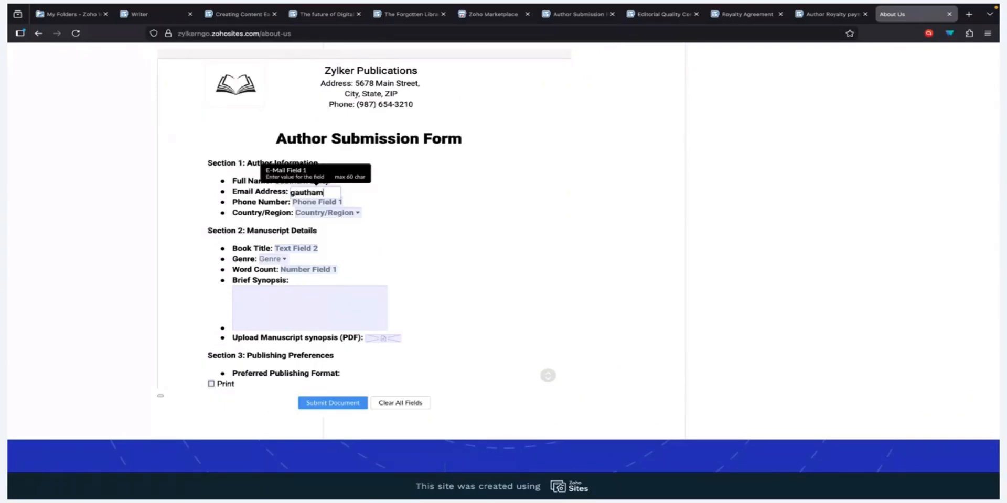
{"action": "key", "text": "Tab"}
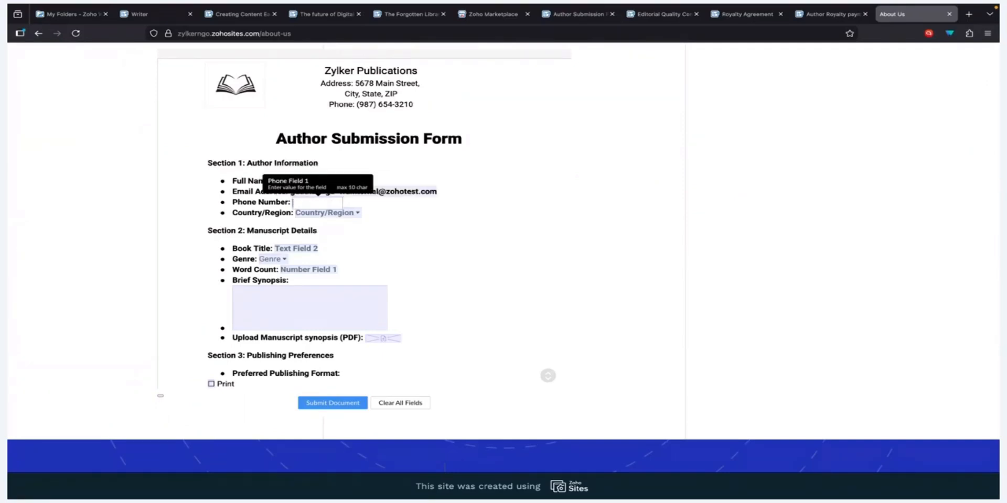
{"action": "type", "text": "1234567890"}
{"action": "left_click", "coordinate": [325, 213]}
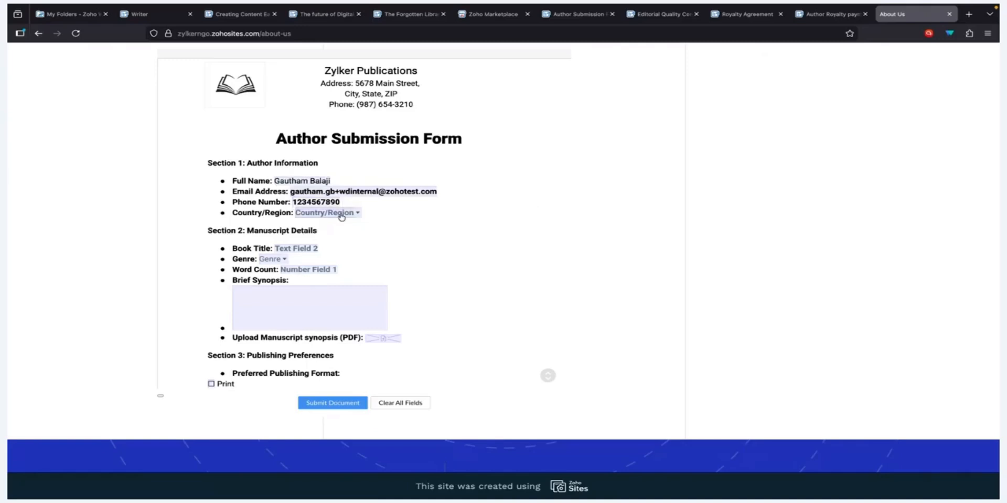
{"action": "left_click", "coordinate": [320, 268]}
{"action": "scroll", "coordinate": [457, 234], "scroll_direction": "down", "scroll_amount": 3}
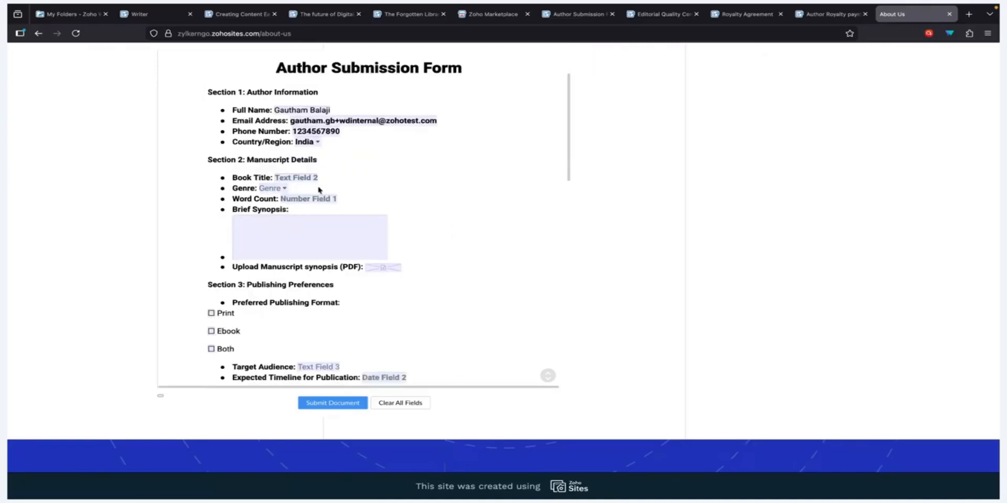
Step: Enter book title 'My Story of Life' and choose the genre Fiction
{"action": "key", "text": "Tab"}
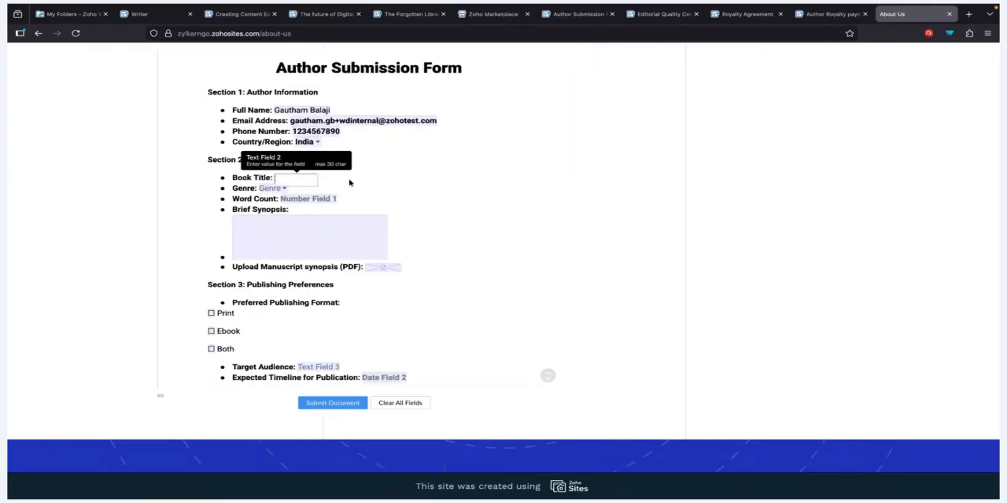
{"action": "type", "text": "My Story of Life"}
{"action": "left_click", "coordinate": [273, 188]}
{"action": "scroll", "coordinate": [304, 245], "scroll_direction": "down", "scroll_amount": 1}
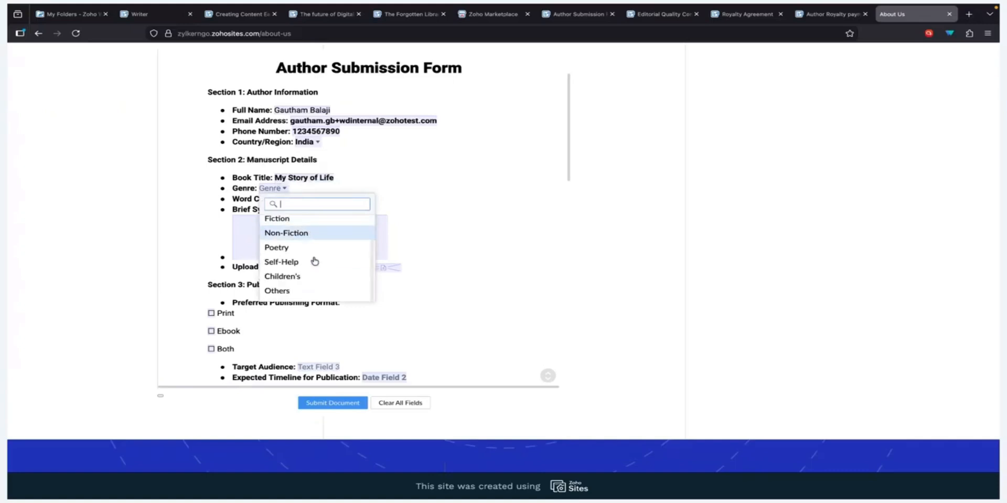
{"action": "scroll", "coordinate": [306, 252], "scroll_direction": "up", "scroll_amount": 1}
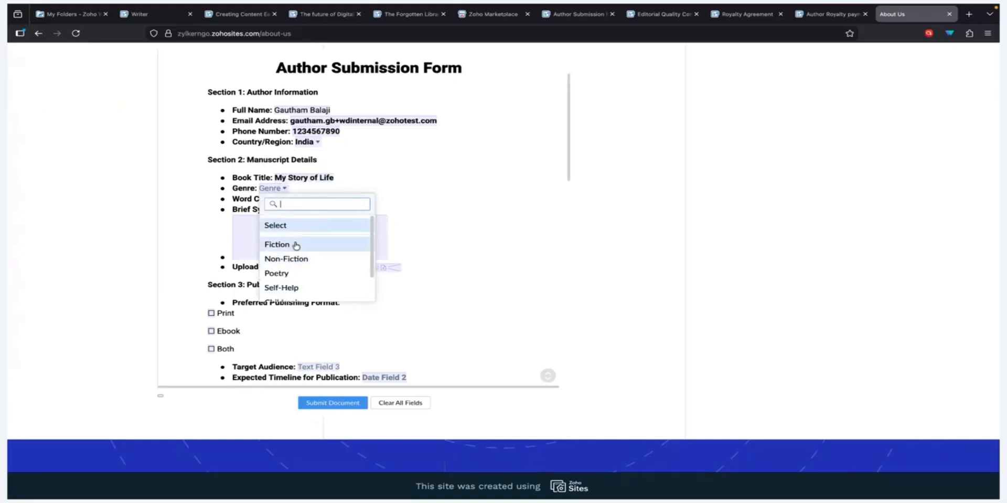
{"action": "left_click", "coordinate": [304, 244]}
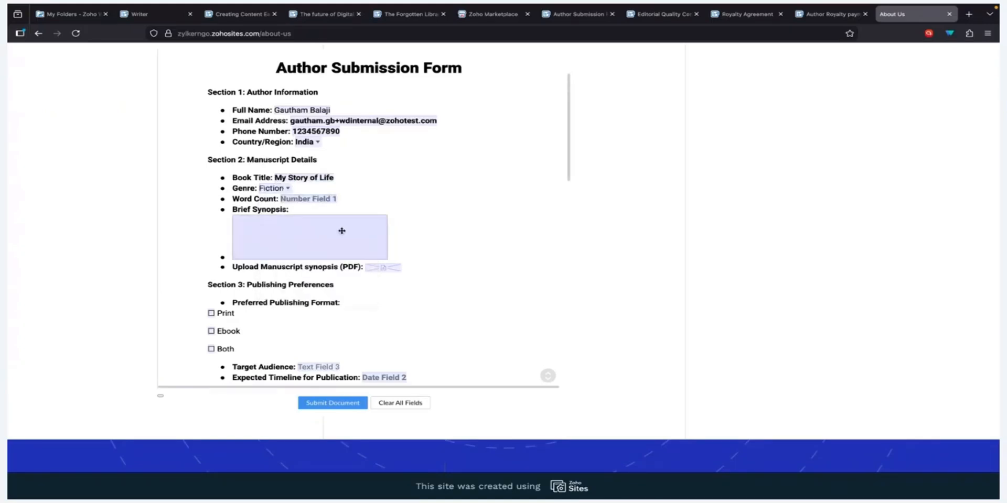
{"action": "scroll", "coordinate": [338, 229], "scroll_direction": "down", "scroll_amount": 1}
{"action": "left_click", "coordinate": [315, 203]}
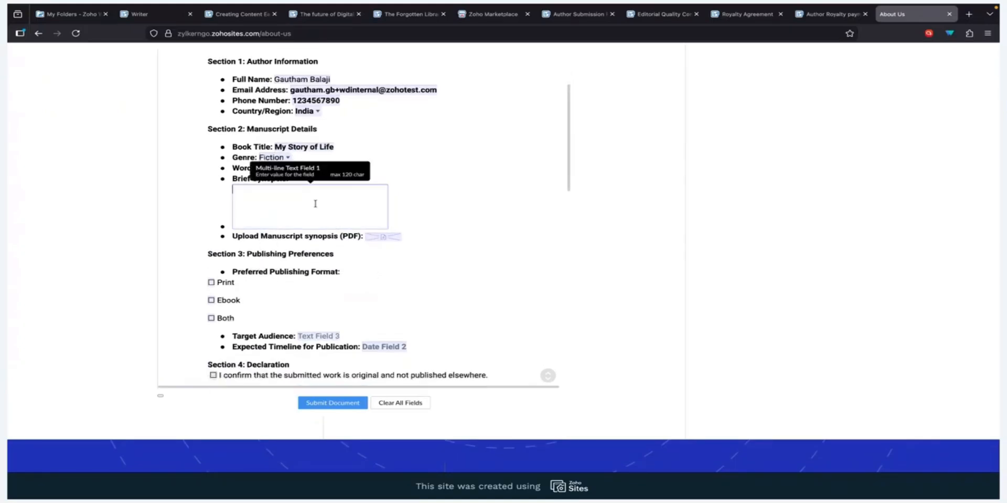
{"action": "left_click", "coordinate": [418, 190]}
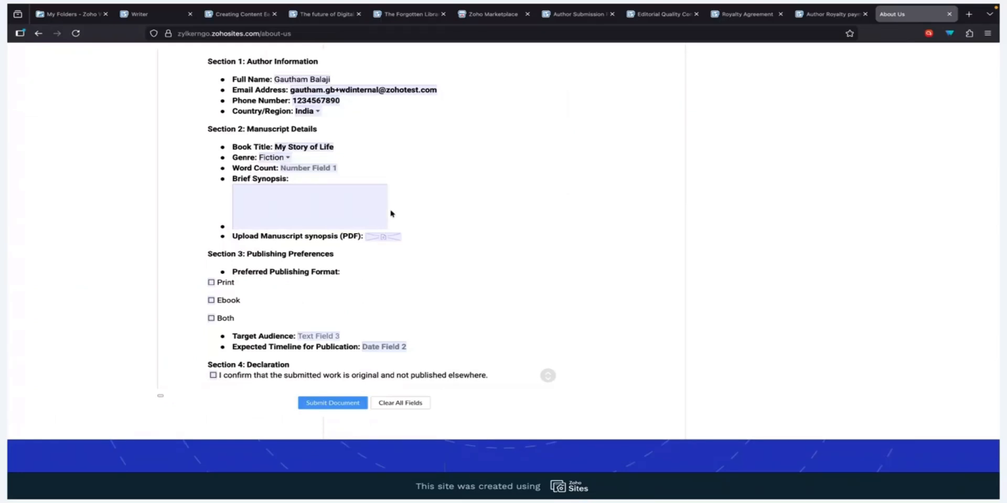
Step: Attach Sample manuscript.pdf from Downloads to the manuscript upload field
{"action": "mouse_move", "coordinate": [389, 237]}
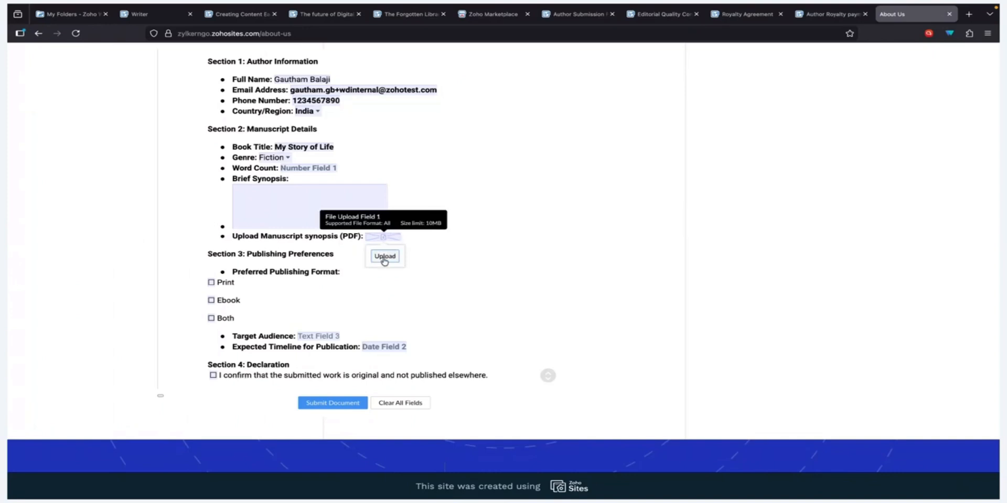
{"action": "left_click", "coordinate": [385, 258]}
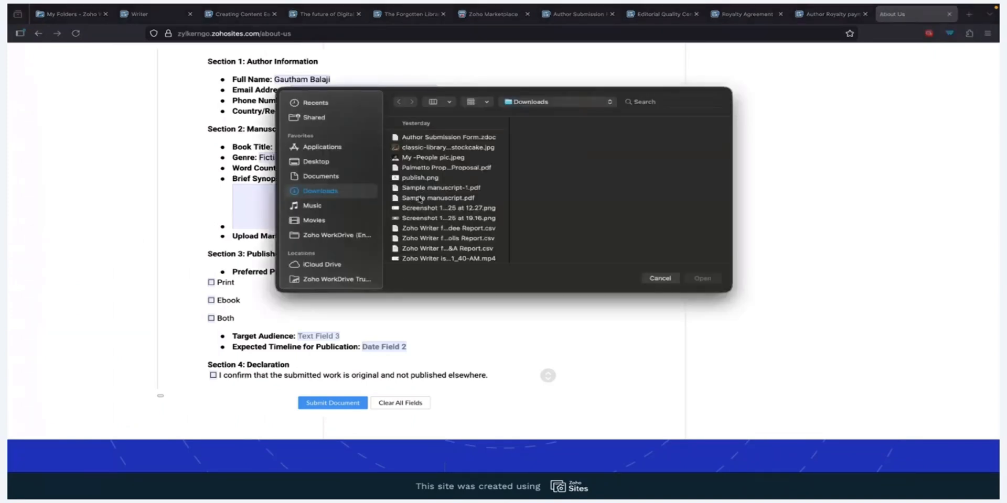
{"action": "left_click", "coordinate": [420, 199]}
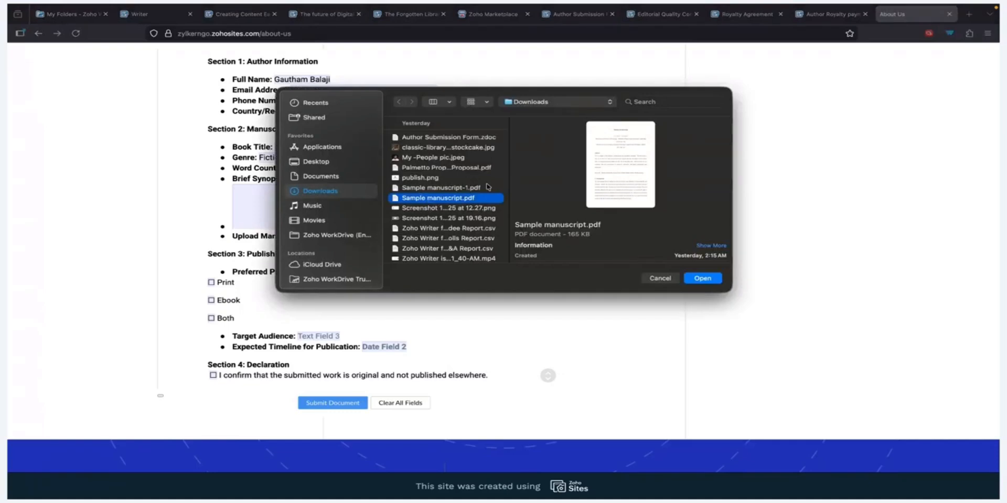
{"action": "key", "text": "Return"}
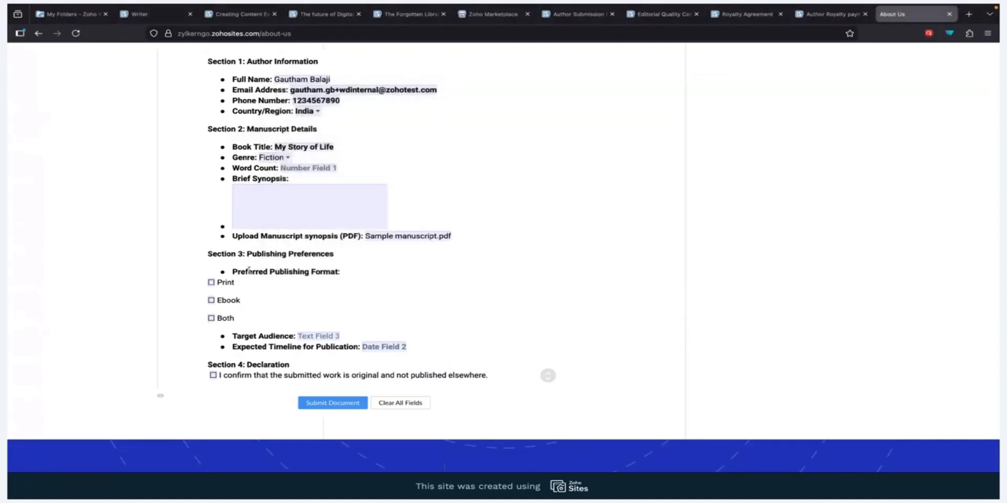
Step: Choose Both as the publishing format and tick the originality declaration
{"action": "left_click", "coordinate": [211, 318]}
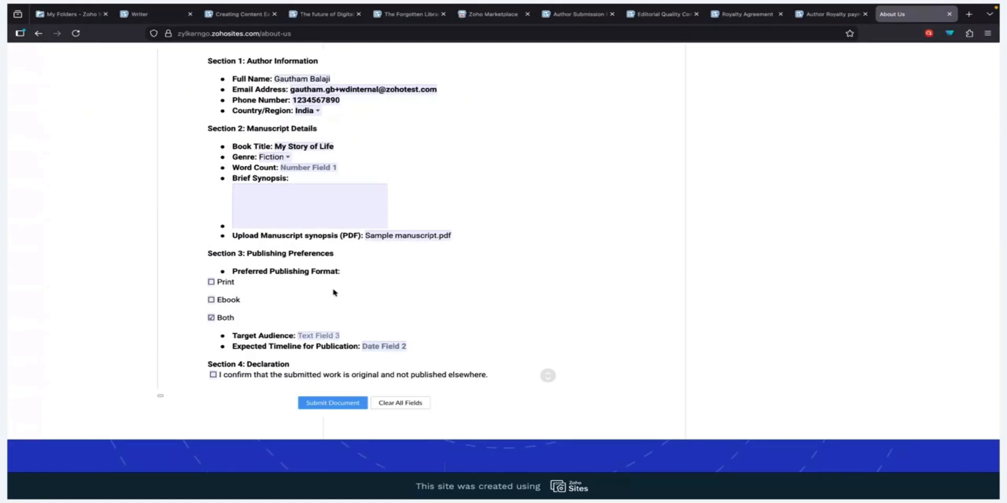
{"action": "scroll", "coordinate": [333, 291], "scroll_direction": "down", "scroll_amount": 2}
{"action": "scroll", "coordinate": [332, 283], "scroll_direction": "down", "scroll_amount": 1}
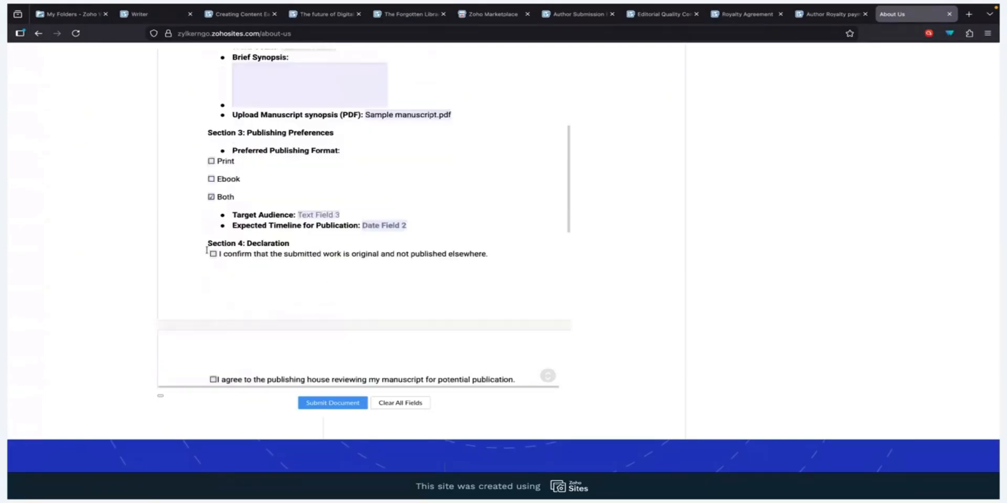
{"action": "scroll", "coordinate": [268, 282], "scroll_direction": "down", "scroll_amount": 2}
{"action": "left_click", "coordinate": [213, 290]}
Step: Tick the review-consent box and add a hand-drawn signature to the form
{"action": "left_click", "coordinate": [325, 314]}
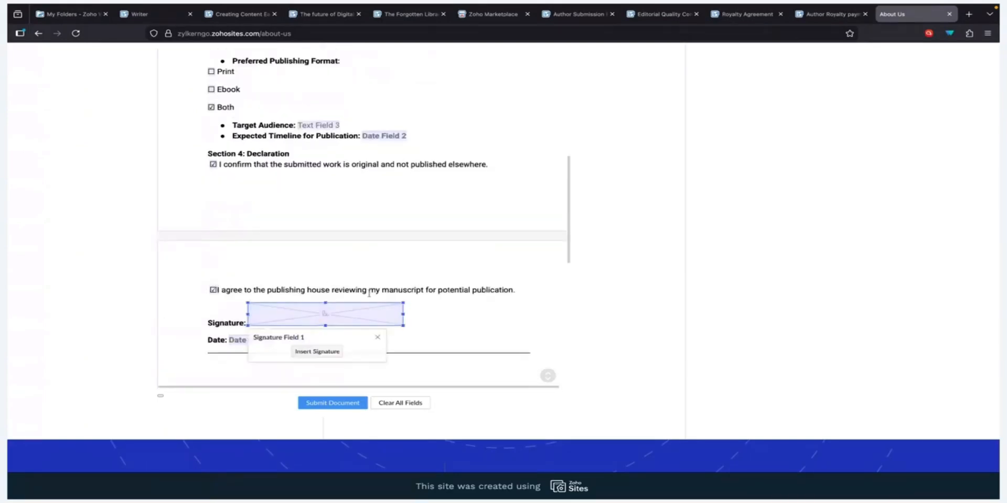
{"action": "left_click", "coordinate": [340, 351]}
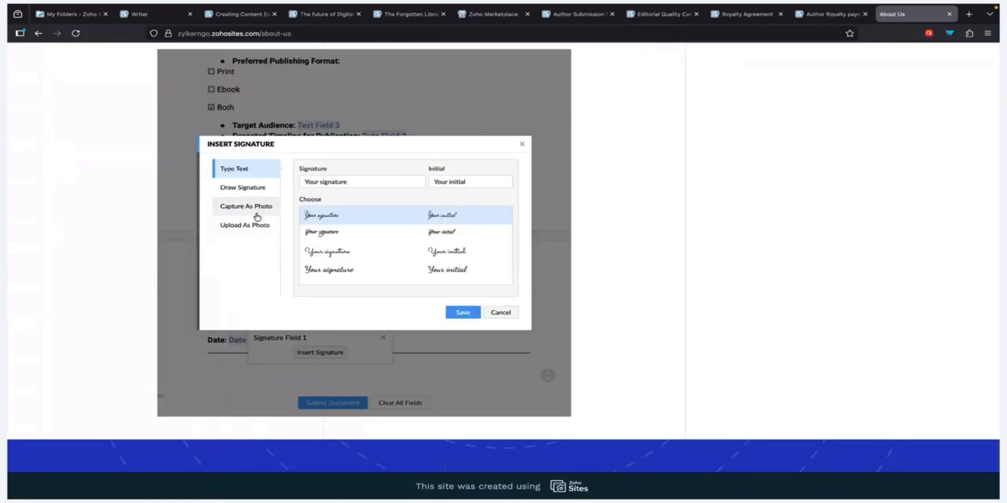
{"action": "left_click", "coordinate": [256, 189]}
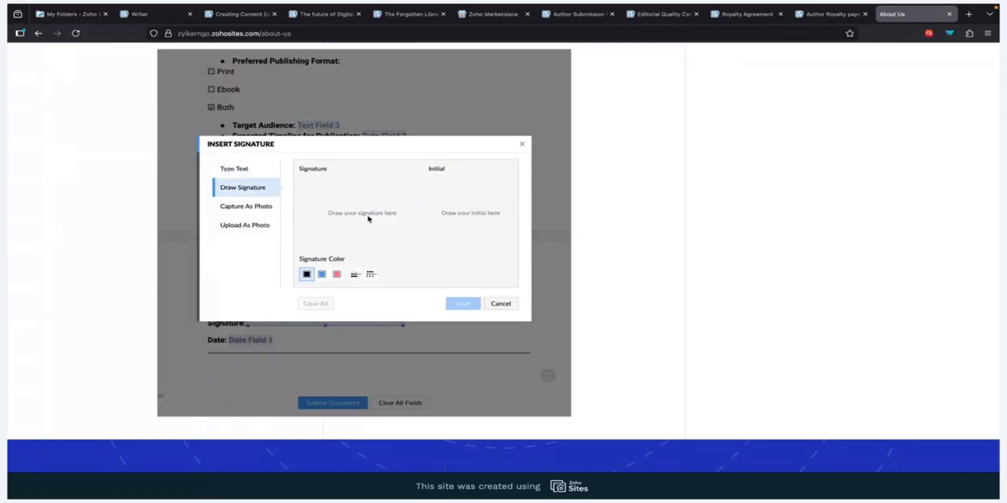
{"action": "mouse_move", "coordinate": [348, 200]}
{"action": "left_mouse_down"}
{"action": "mouse_move", "coordinate": [327, 233]}
{"action": "mouse_move", "coordinate": [367, 231]}
{"action": "mouse_move", "coordinate": [406, 203]}
{"action": "left_mouse_up"}
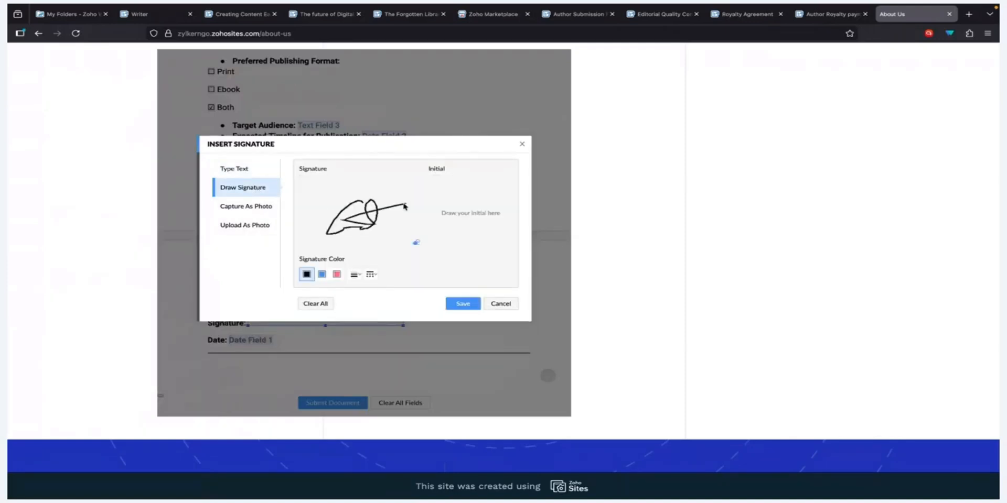
{"action": "left_click", "coordinate": [464, 303]}
Step: Set the declaration date to 11/15/2025 using the calendar
{"action": "scroll", "coordinate": [462, 304], "scroll_direction": "down", "scroll_amount": 3}
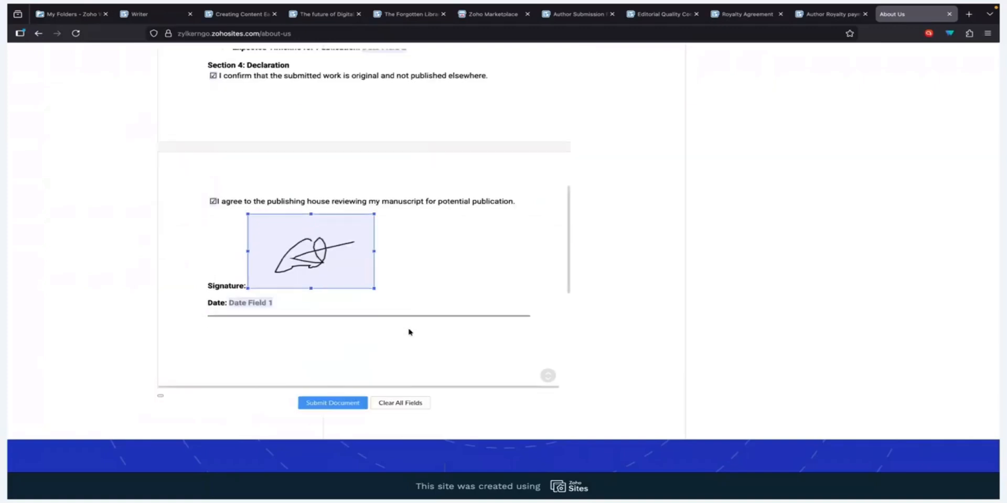
{"action": "left_click", "coordinate": [249, 304]}
{"action": "scroll", "coordinate": [326, 355], "scroll_direction": "down", "scroll_amount": 3}
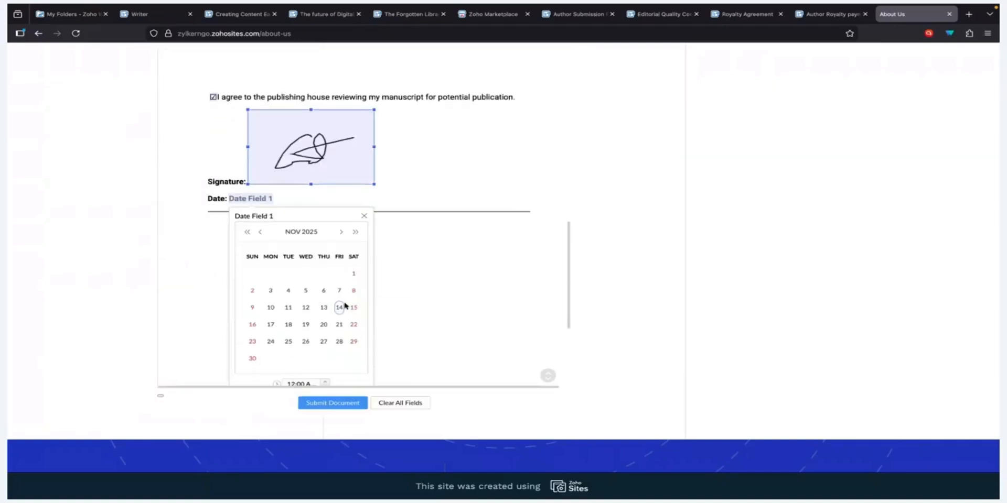
{"action": "left_click", "coordinate": [352, 308]}
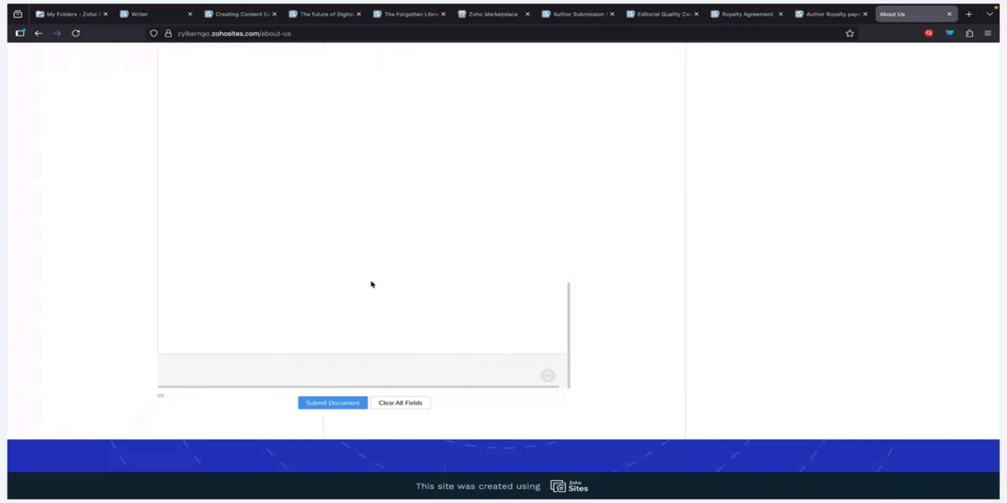
{"action": "scroll", "coordinate": [367, 293], "scroll_direction": "down", "scroll_amount": 1}
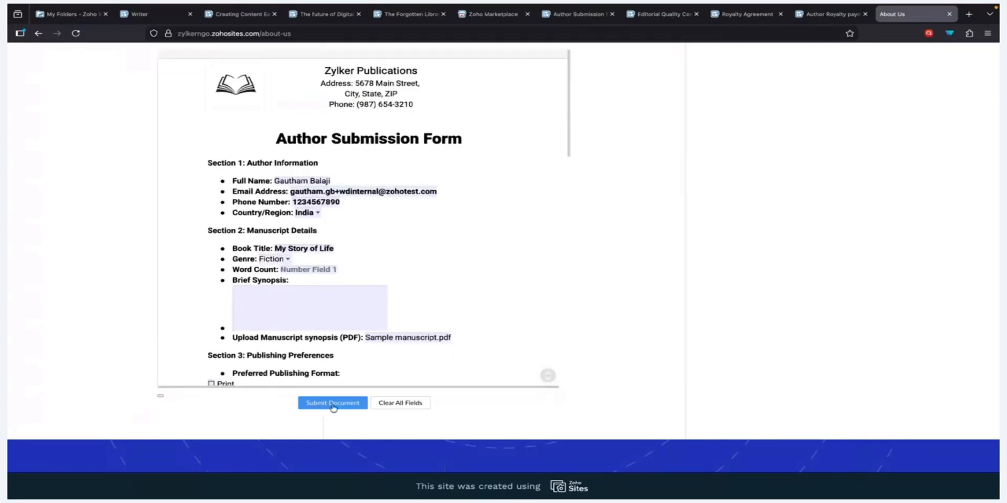
Step: Submit the completed Author Submission Form on the site
{"action": "left_click", "coordinate": [332, 404]}
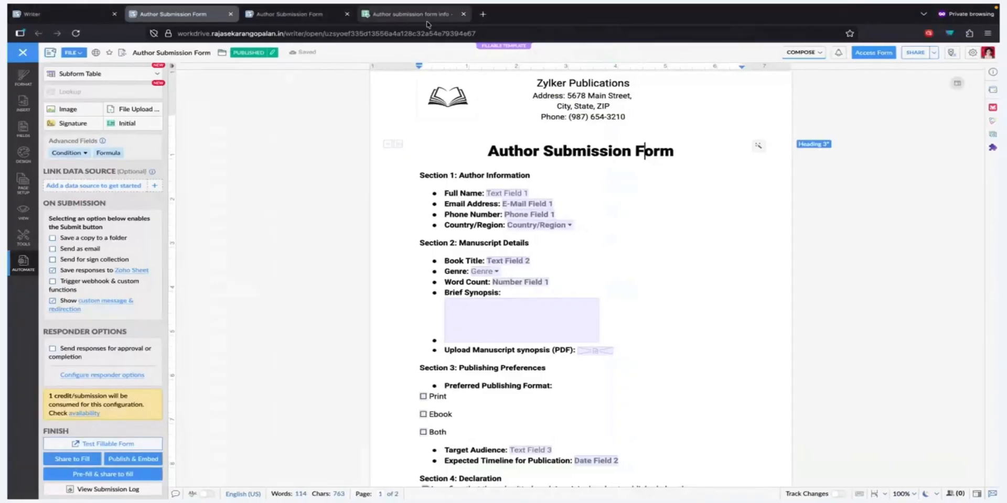
Step: In the Author submission form info sheet, check row 7's book title and open its manuscript download link
{"action": "left_click", "coordinate": [426, 15]}
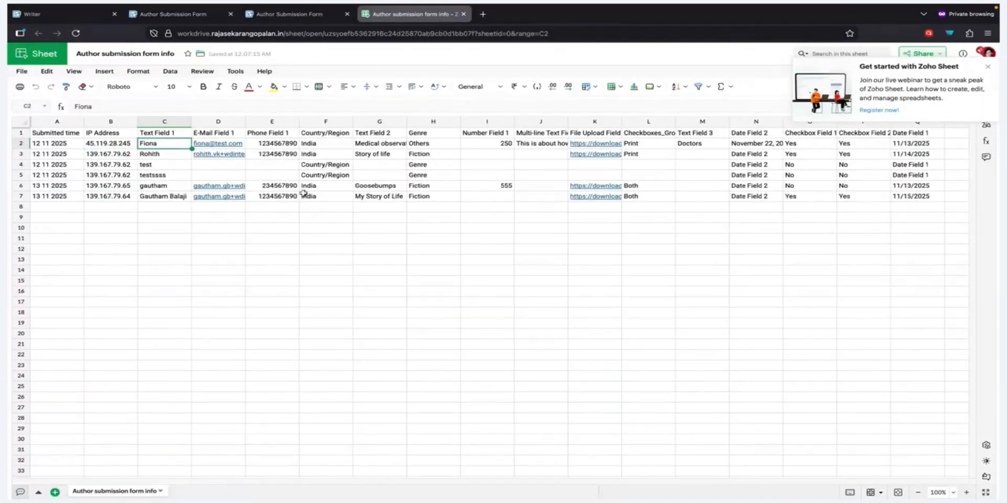
{"action": "left_click", "coordinate": [376, 195]}
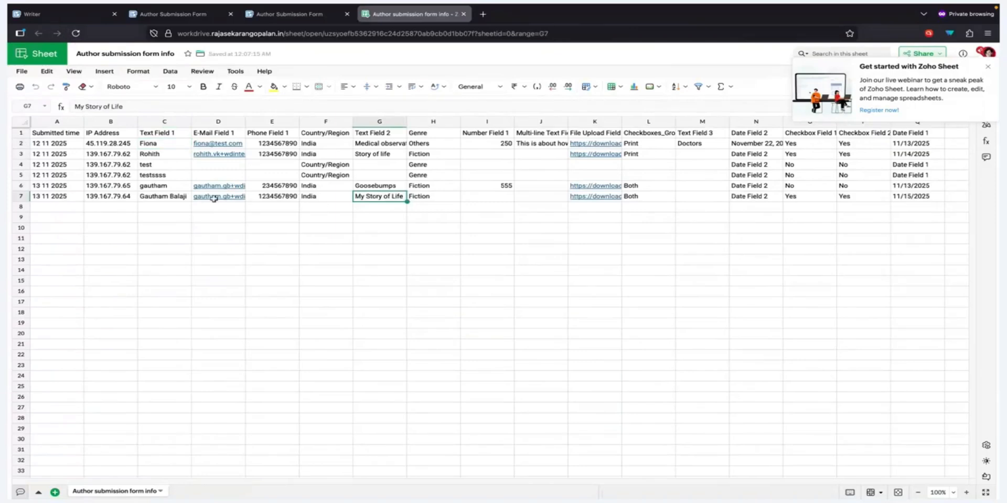
{"action": "left_click", "coordinate": [604, 198]}
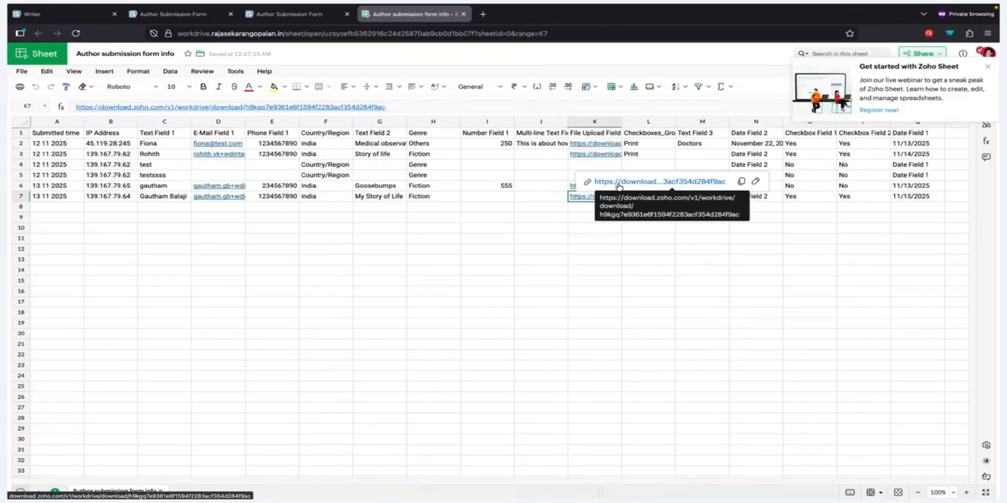
{"action": "left_click", "coordinate": [619, 182]}
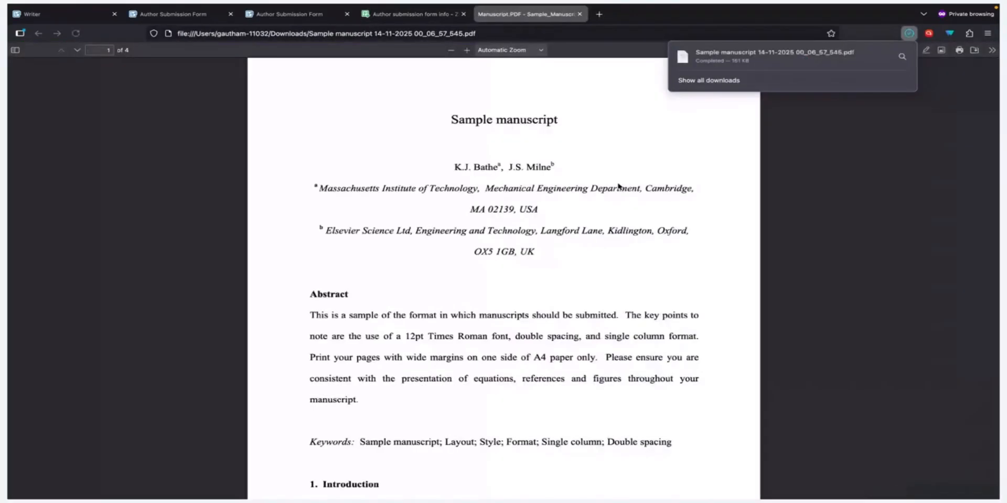
Step: Scroll through page 1 of the downloaded Sample manuscript PDF and back to the top
{"action": "scroll", "coordinate": [619, 186], "scroll_direction": "down", "scroll_amount": 15}
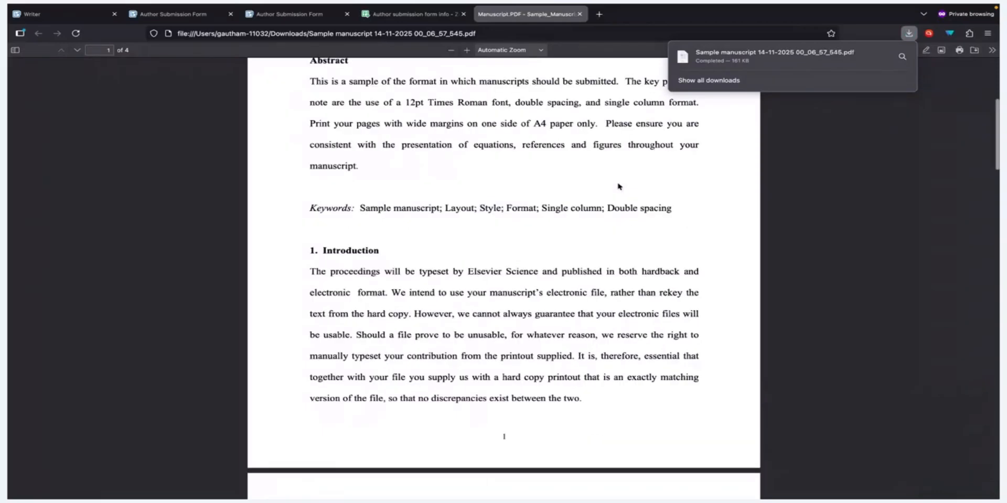
{"action": "scroll", "coordinate": [619, 186], "scroll_direction": "up", "scroll_amount": 15}
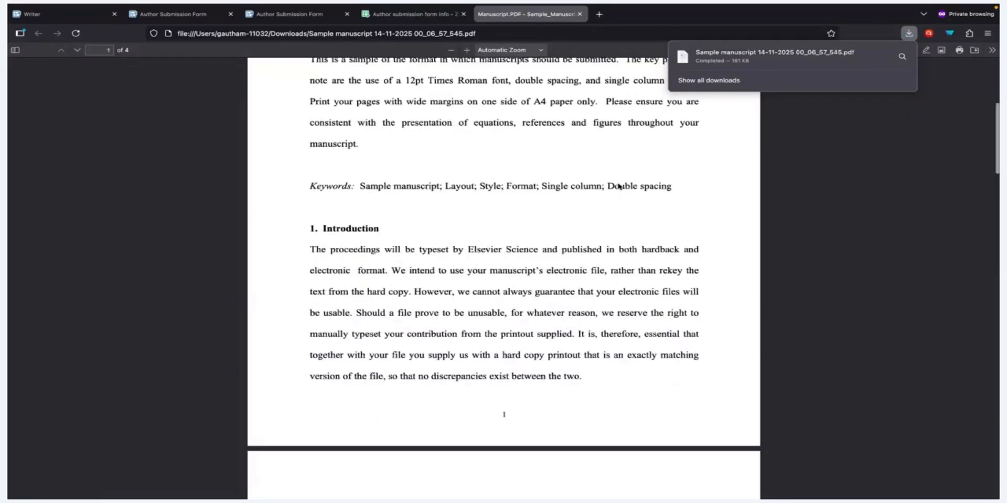